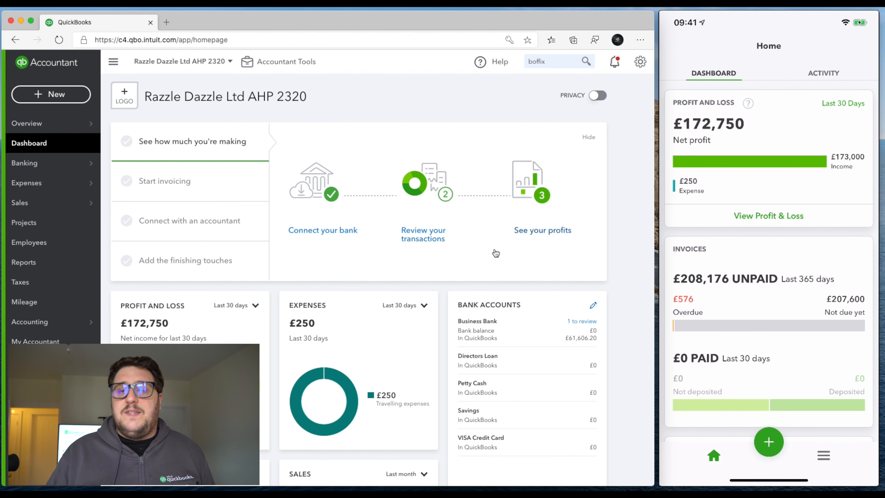
Open the uploaded receipts list and examine the receipts that are still processing.
{"action": "left_click", "coordinate": [48, 164]}
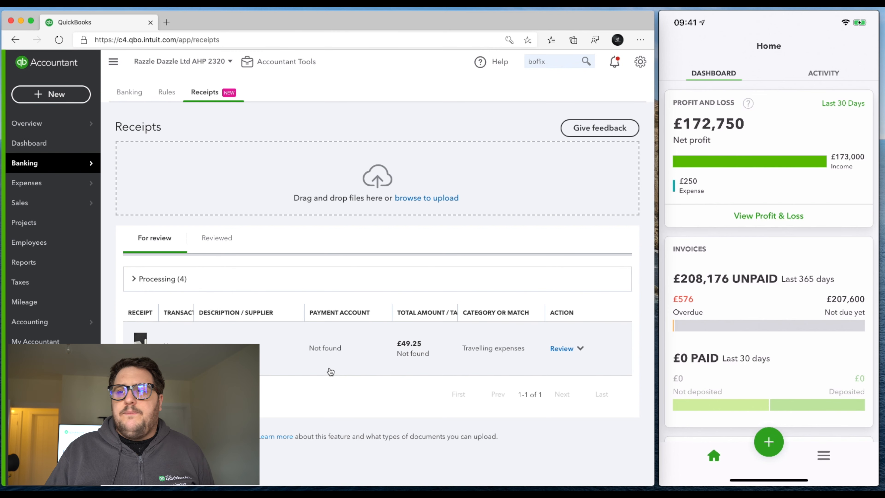
{"action": "left_click", "coordinate": [149, 280]}
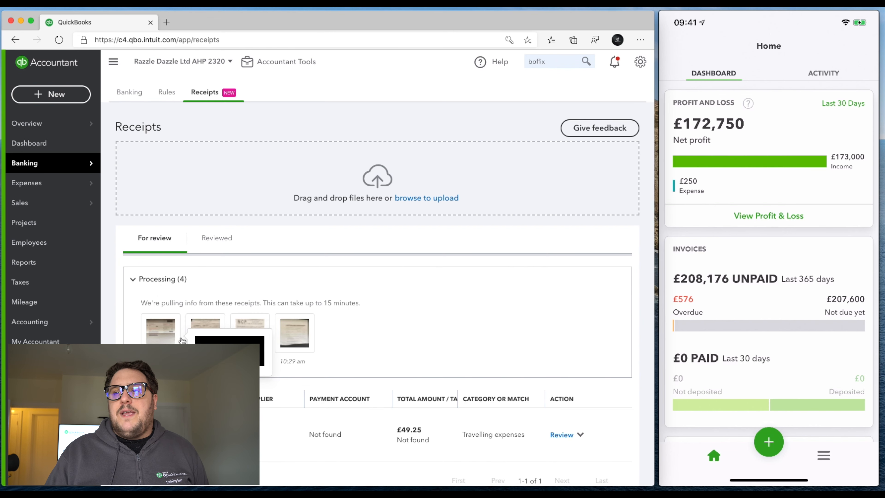
{"action": "mouse_move", "coordinate": [214, 340]}
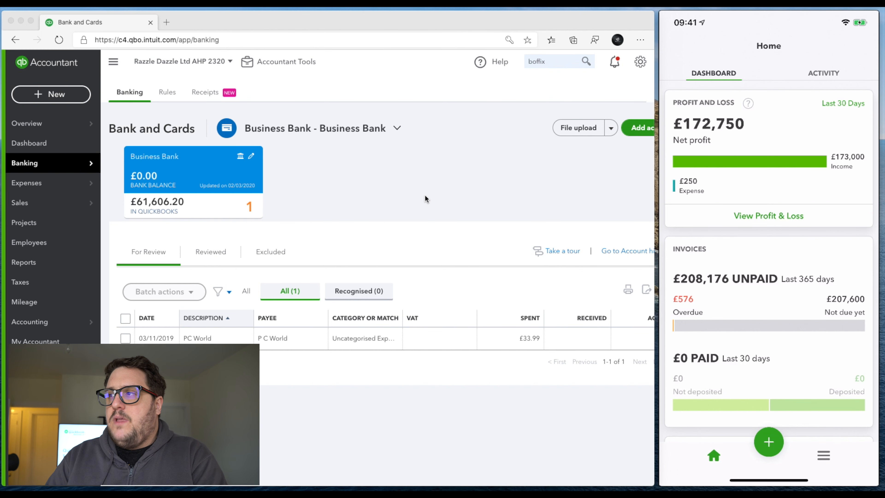
Start a bank file upload for Business Bank and choose Bank Trans.csv from the Downloads folder.
{"action": "left_click", "coordinate": [579, 129]}
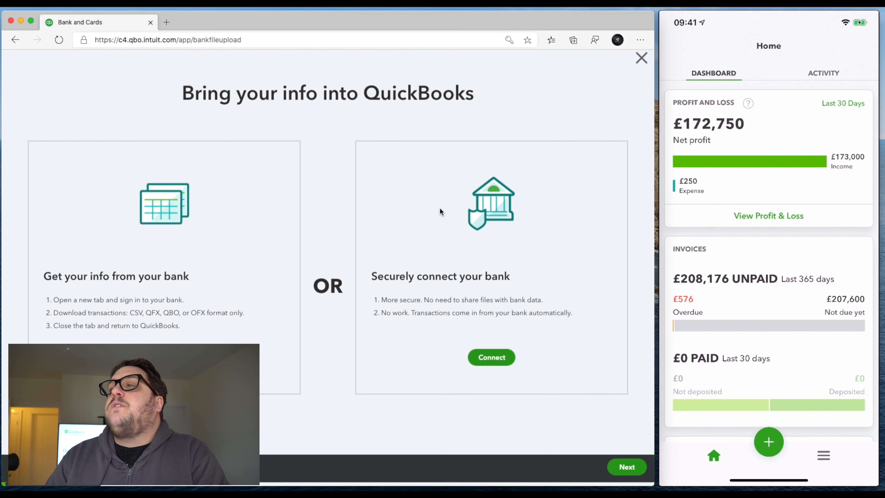
{"action": "left_click", "coordinate": [164, 361]}
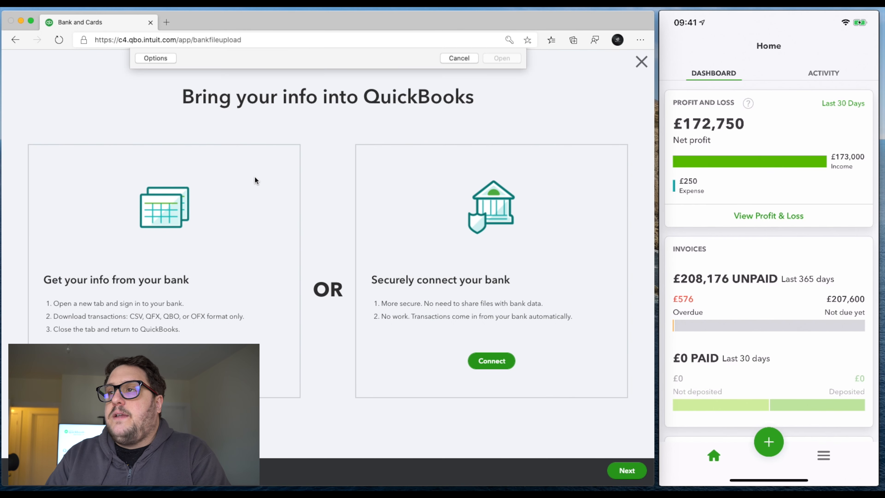
{"action": "left_click", "coordinate": [168, 126]}
{"action": "left_click", "coordinate": [168, 112]}
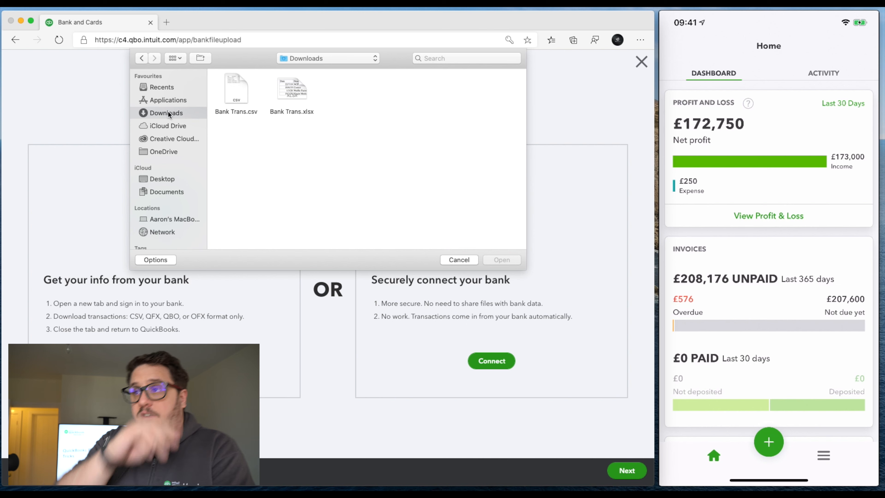
{"action": "double_click", "coordinate": [223, 79]}
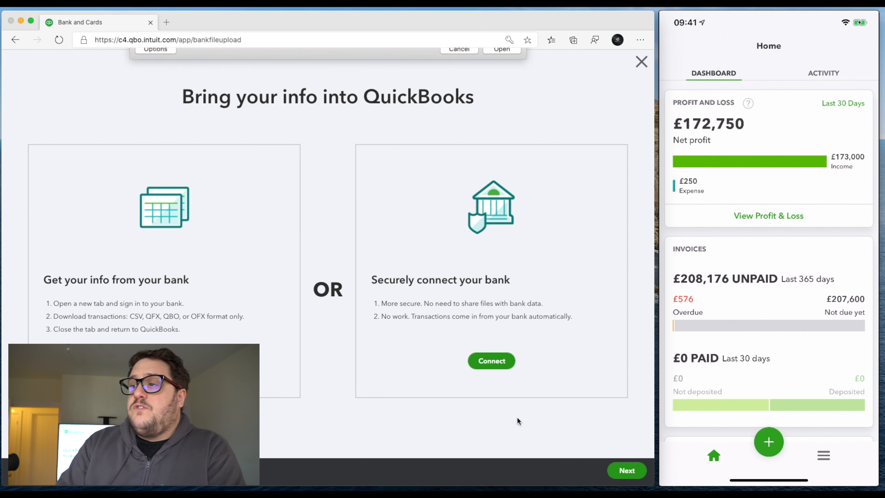
Assign the uploaded file to the Business Bank account and accept the Date, Description and Amount column mapping.
{"action": "left_click", "coordinate": [288, 162]}
{"action": "left_click", "coordinate": [247, 202]}
{"action": "left_click", "coordinate": [626, 470]}
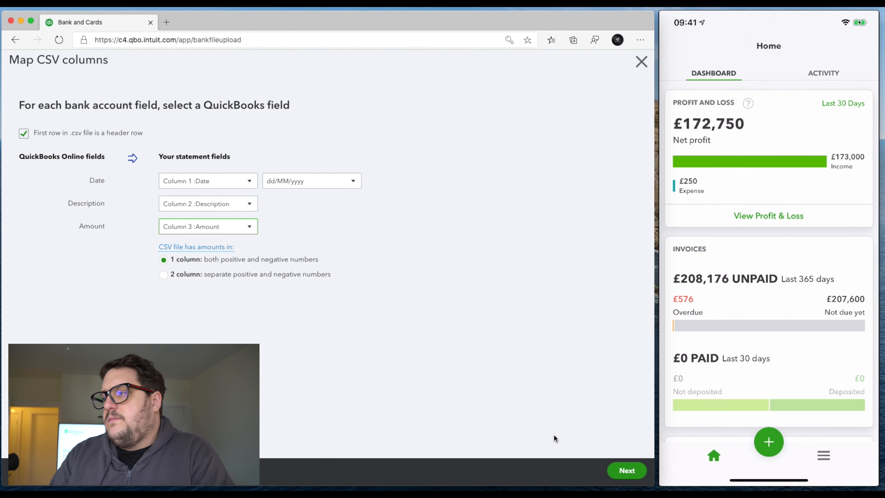
{"action": "left_click", "coordinate": [630, 470]}
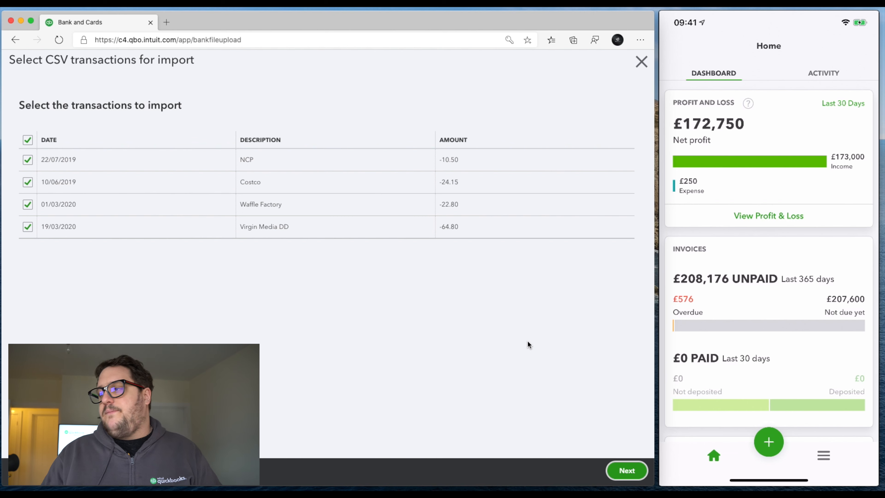
Import all the selected CSV transactions and return to the bank transactions for review.
{"action": "left_click", "coordinate": [627, 471]}
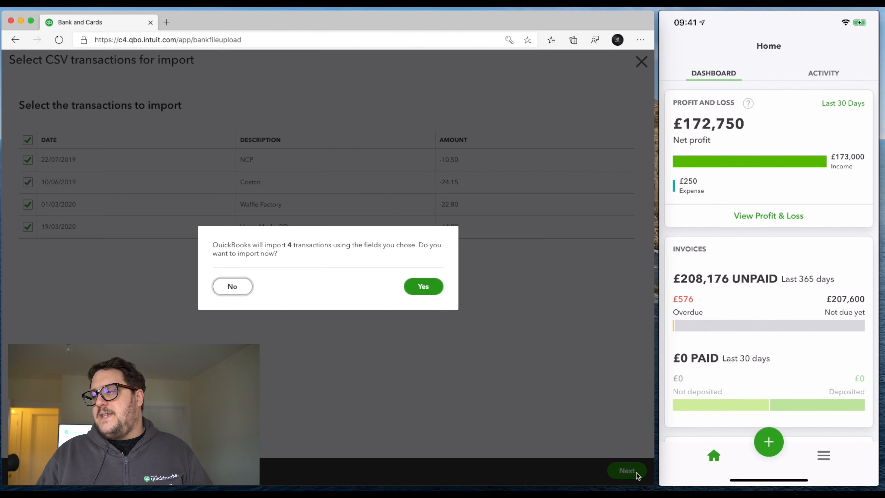
{"action": "left_click", "coordinate": [424, 286]}
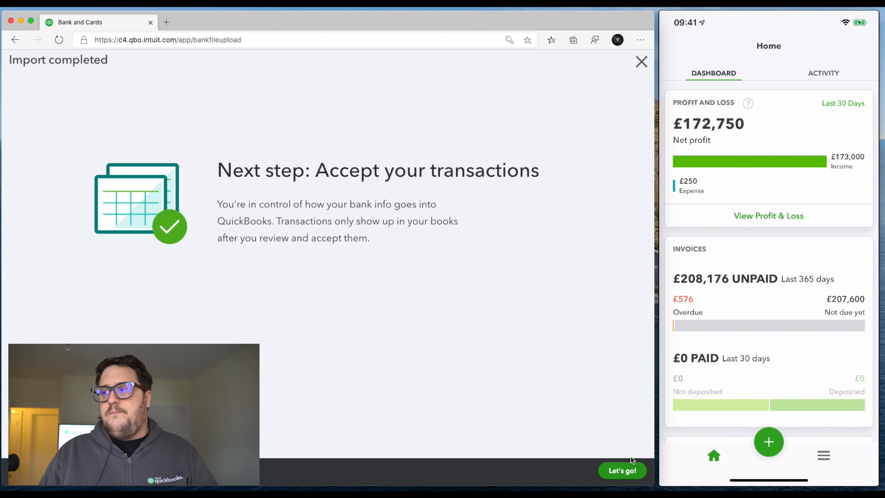
{"action": "left_click", "coordinate": [624, 470]}
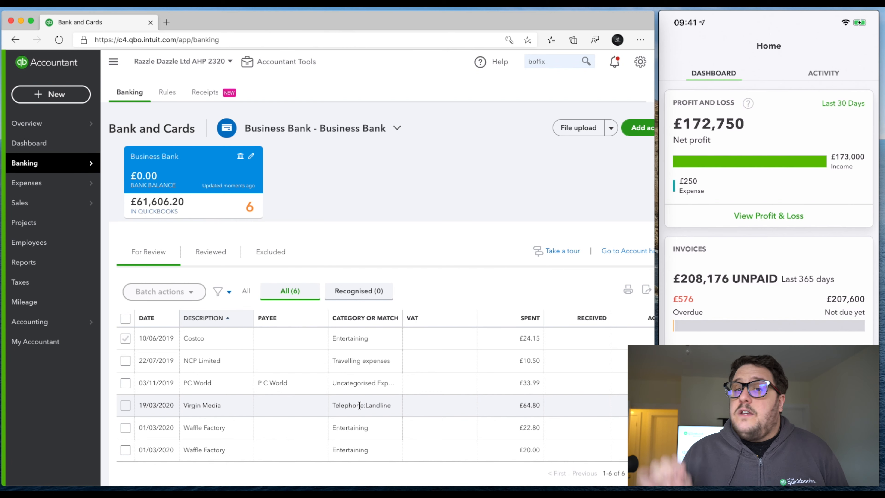
Open the Costcowholesale receipt from the receipts awaiting review.
{"action": "left_click", "coordinate": [209, 93]}
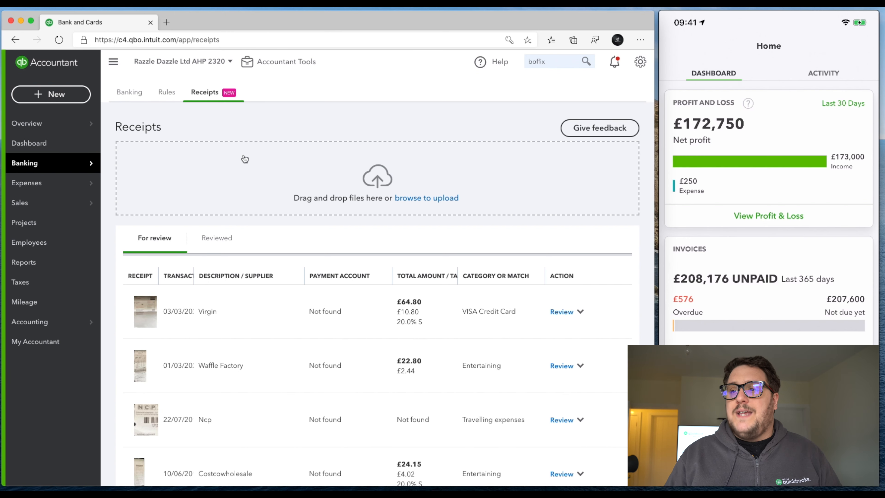
{"action": "scroll", "coordinate": [365, 274], "scroll_direction": "down", "scroll_amount": 4}
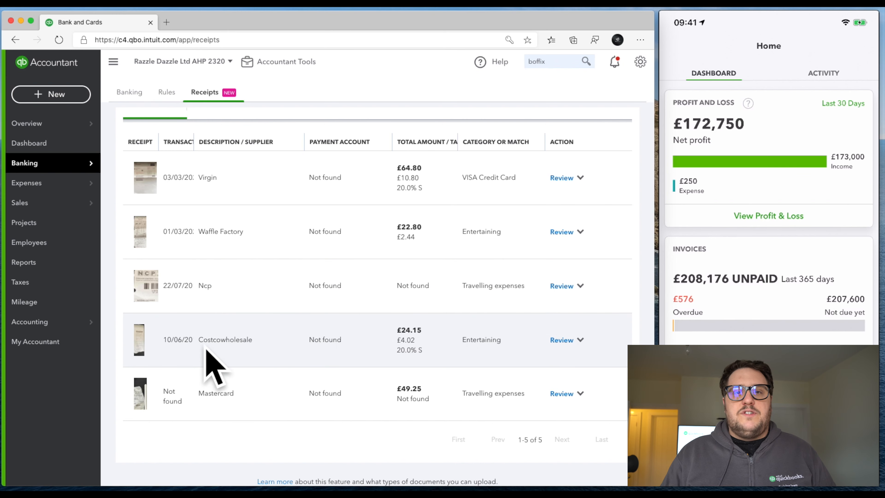
{"action": "left_click", "coordinate": [214, 343]}
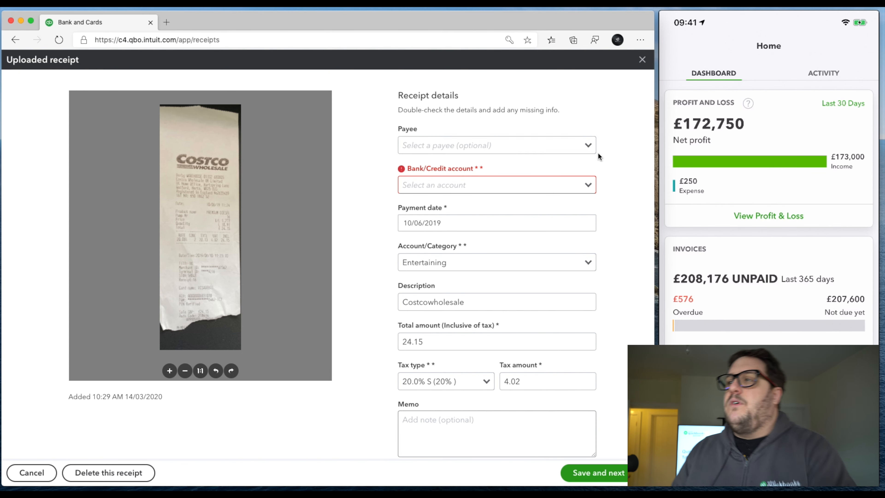
Add Costco as a new supplier and set it as the receipt's payee.
{"action": "left_click", "coordinate": [586, 145]}
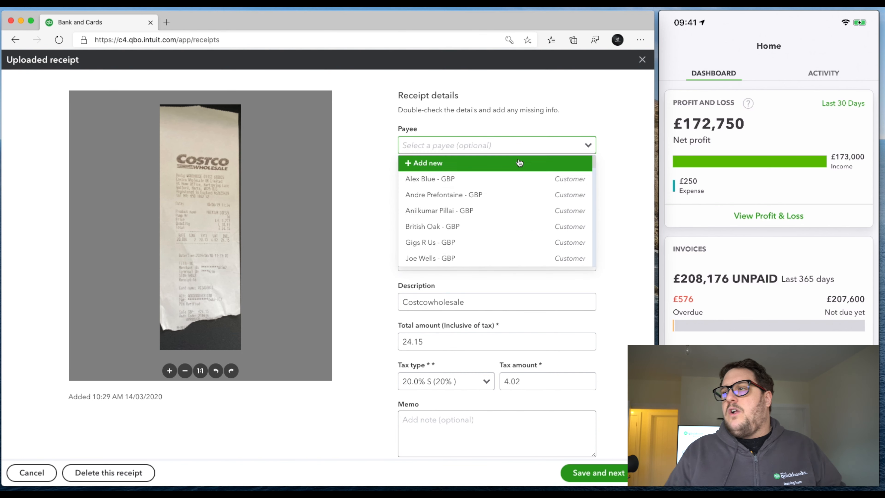
{"action": "left_click", "coordinate": [441, 139]}
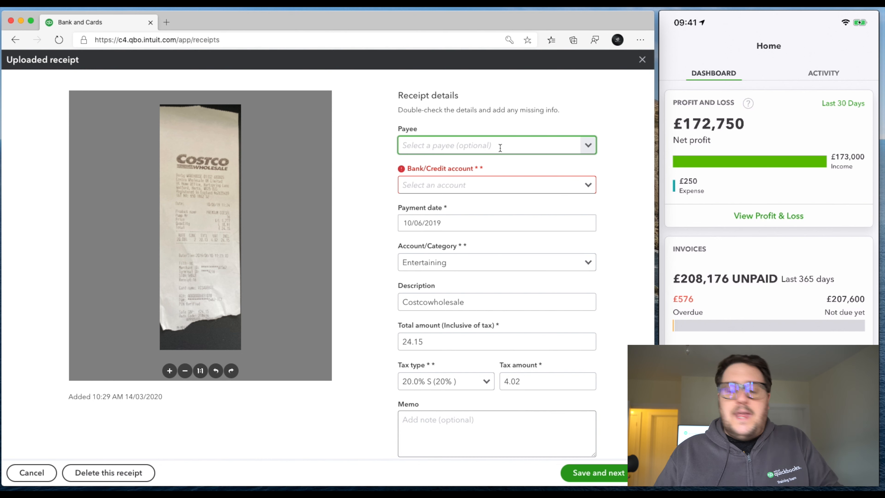
{"action": "type", "text": "Costco"}
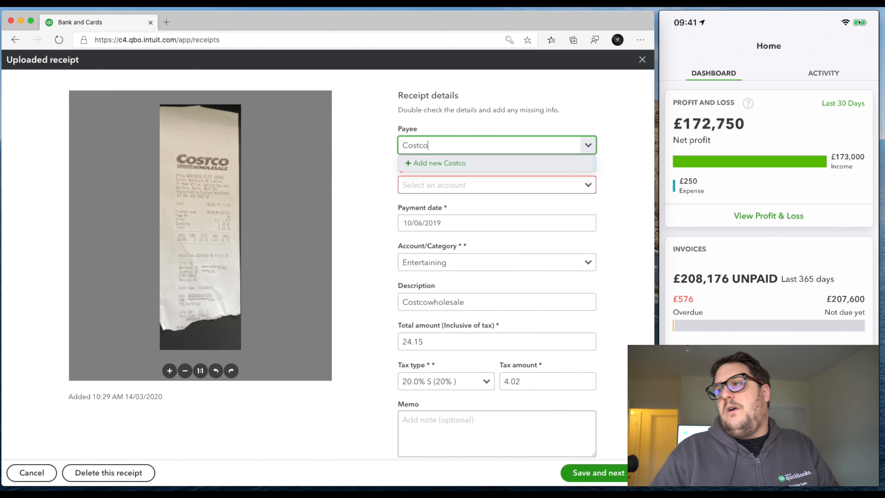
{"action": "left_click", "coordinate": [472, 164]}
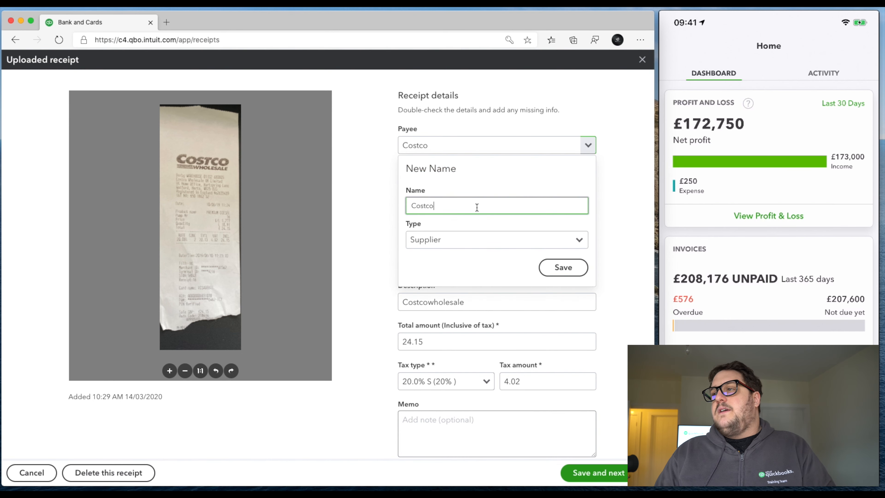
{"action": "left_click", "coordinate": [562, 267]}
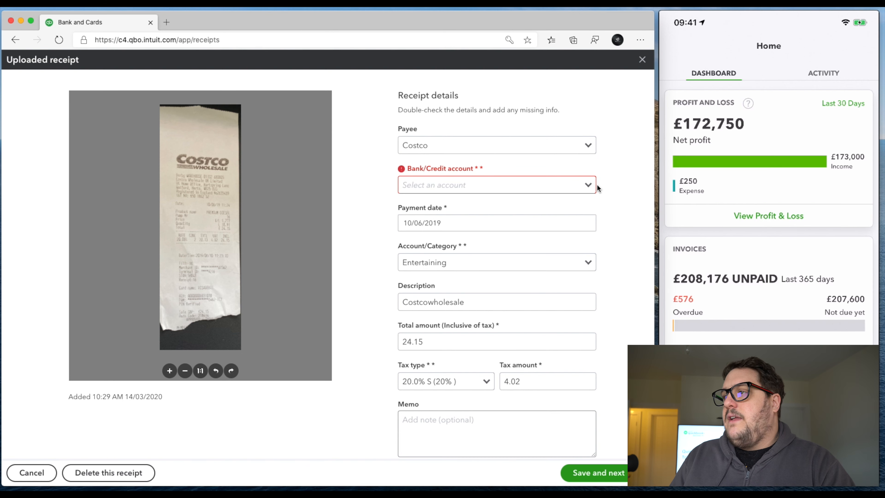
Set the receipt's bank account to Business Bank and its category to Travelling expenses.
{"action": "left_click", "coordinate": [590, 188]}
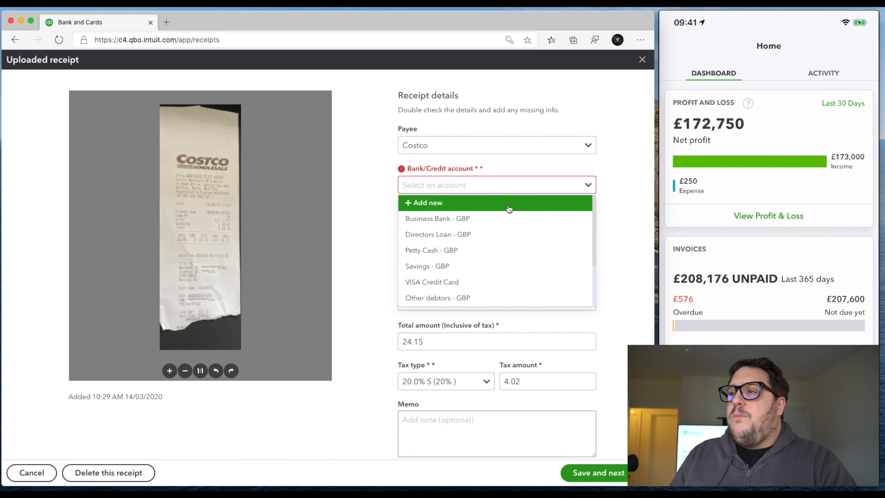
{"action": "left_click", "coordinate": [475, 219]}
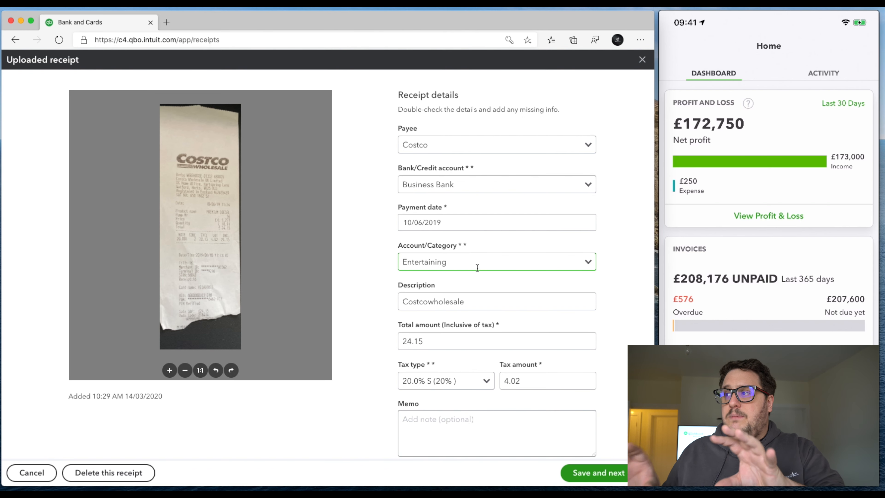
{"action": "left_click", "coordinate": [478, 267]}
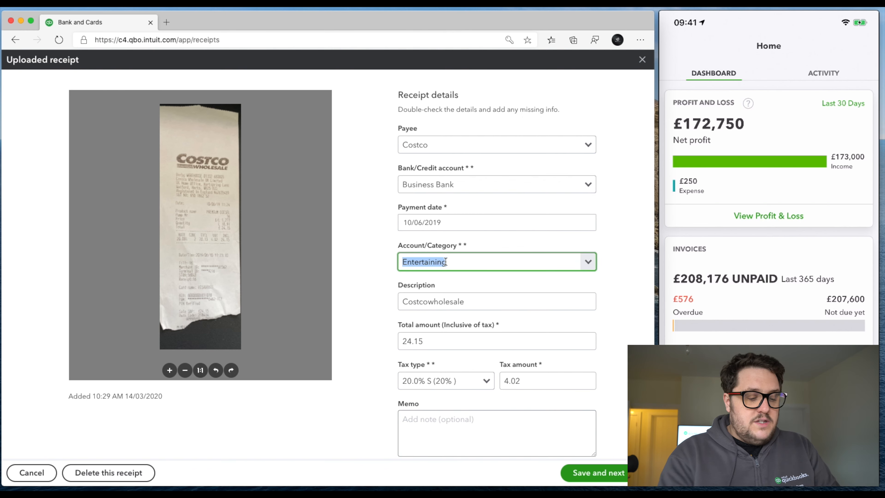
{"action": "type", "text": "Travelling expenses"}
{"action": "left_click", "coordinate": [477, 299]}
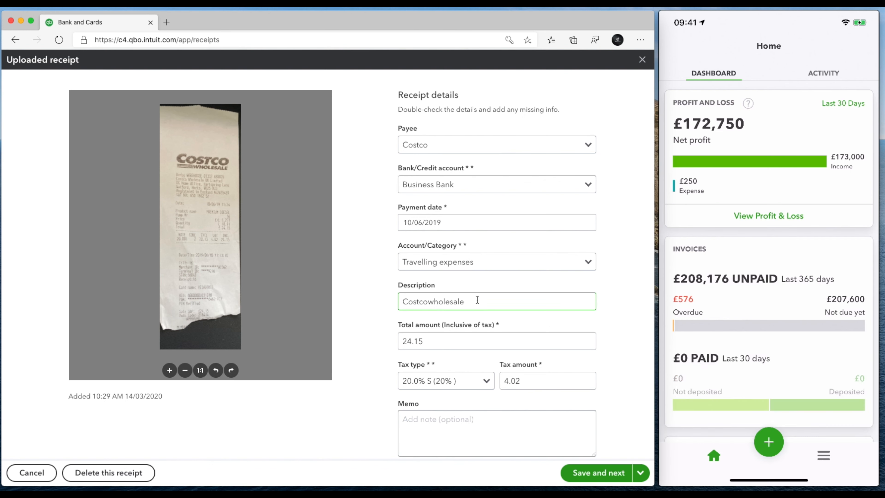
Extend the receipt's description to "Costcowholesale petrol".
{"action": "left_click", "coordinate": [477, 300]}
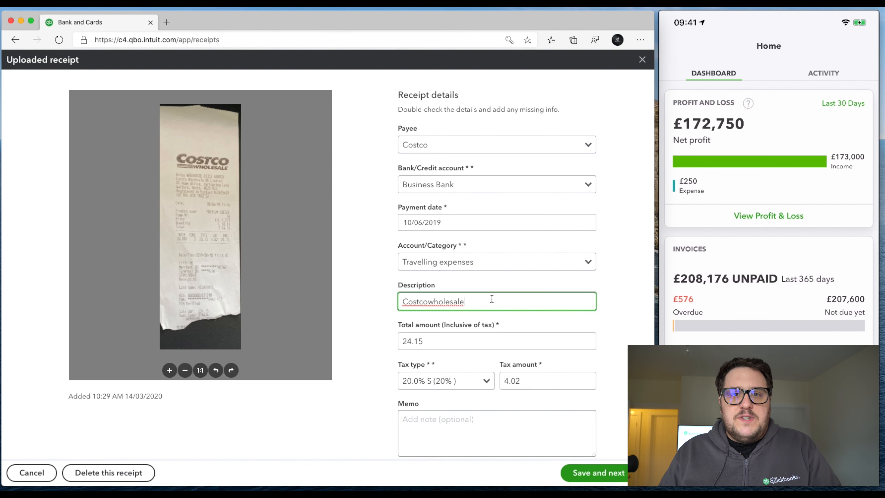
{"action": "type", "text": "petrol"}
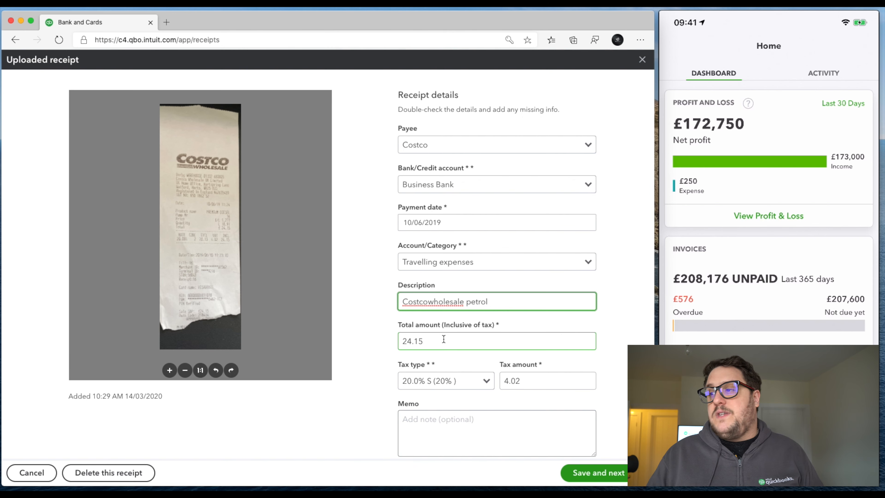
{"action": "left_click", "coordinate": [427, 423]}
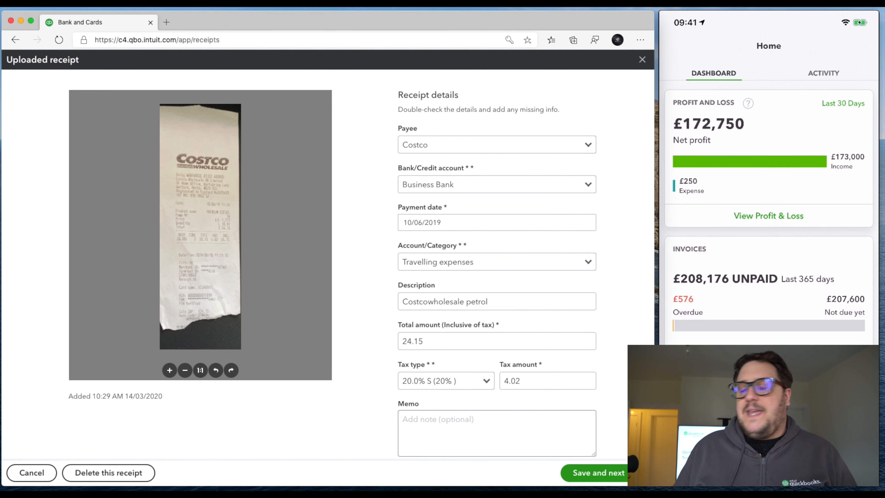
Save the Costco receipt details, try to create the expense from the draft, and close the receipt.
{"action": "left_click", "coordinate": [640, 473]}
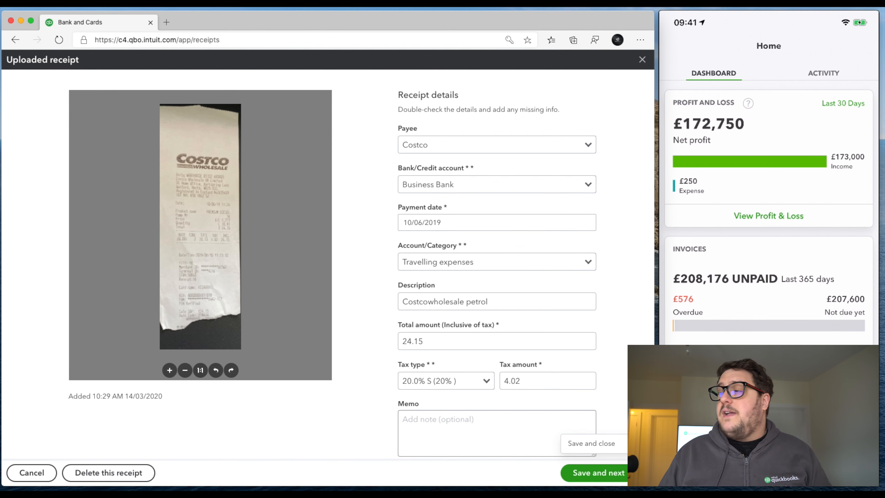
{"action": "left_click", "coordinate": [607, 473]}
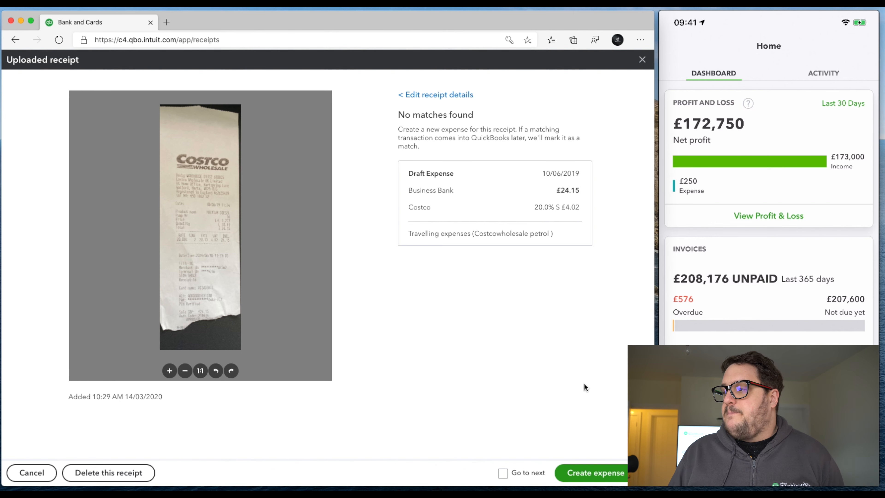
{"action": "left_click", "coordinate": [600, 472]}
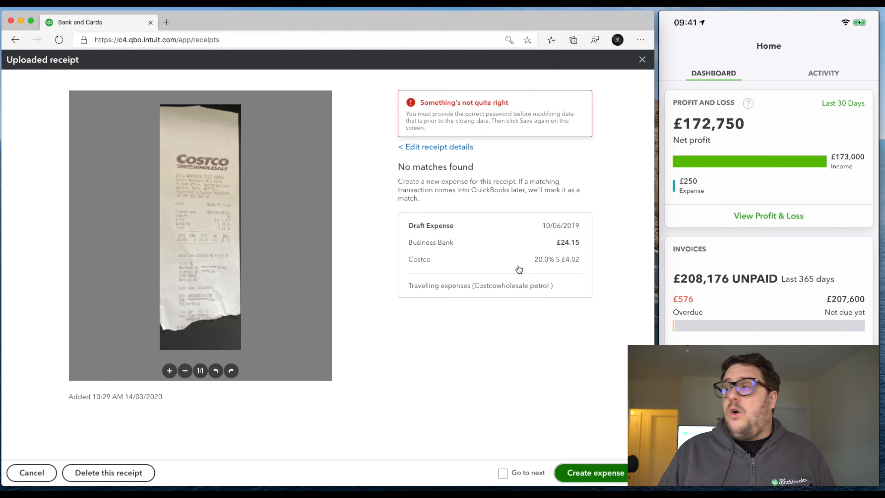
{"action": "left_click", "coordinate": [642, 60]}
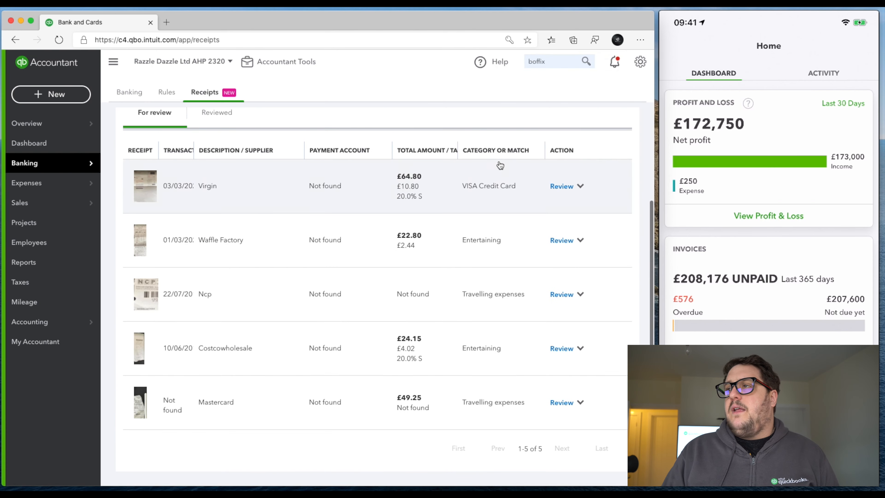
Turn off Close the books in the company's advanced accounting settings and save the change.
{"action": "left_click", "coordinate": [639, 62]}
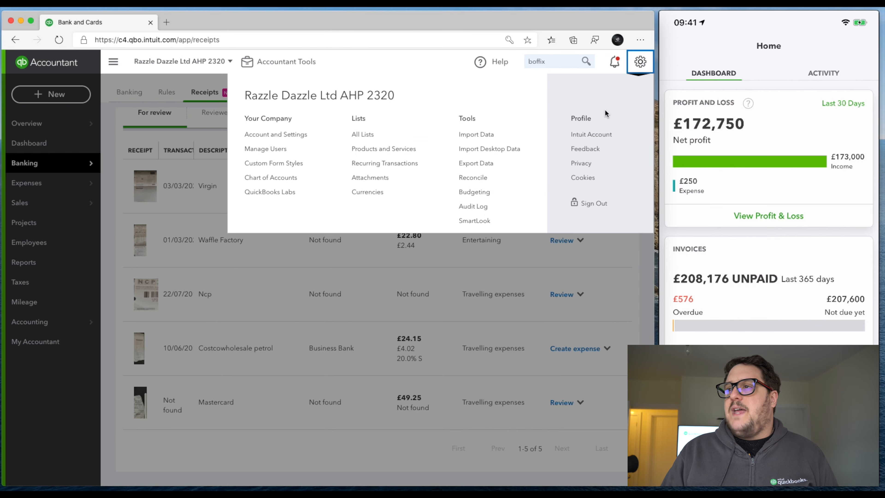
{"action": "left_click", "coordinate": [280, 133]}
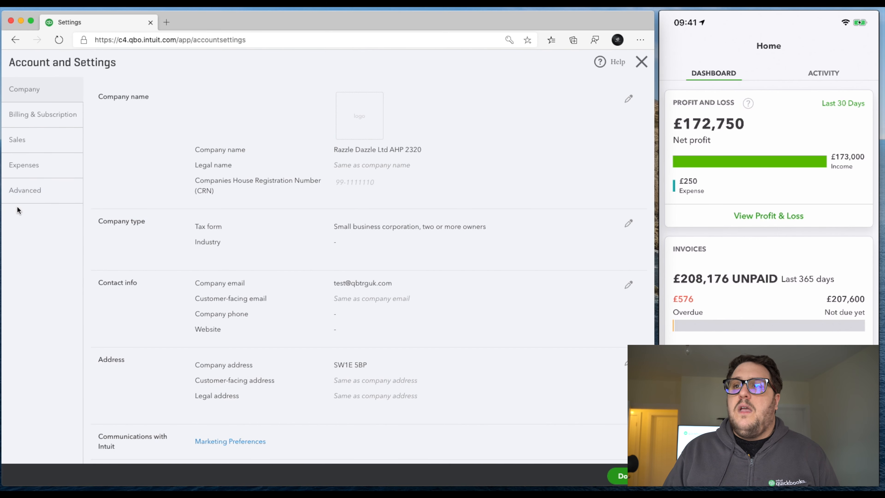
{"action": "left_click", "coordinate": [21, 190]}
{"action": "left_click", "coordinate": [393, 224]}
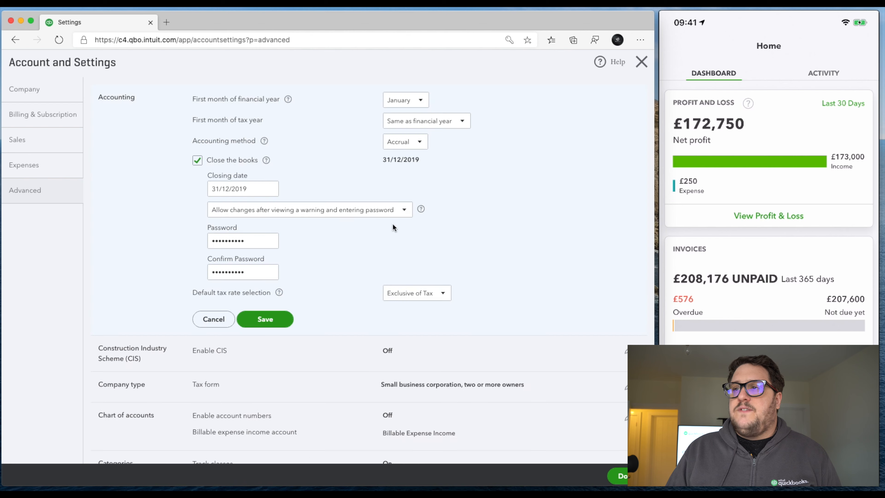
{"action": "left_click", "coordinate": [202, 159]}
{"action": "left_click", "coordinate": [281, 204]}
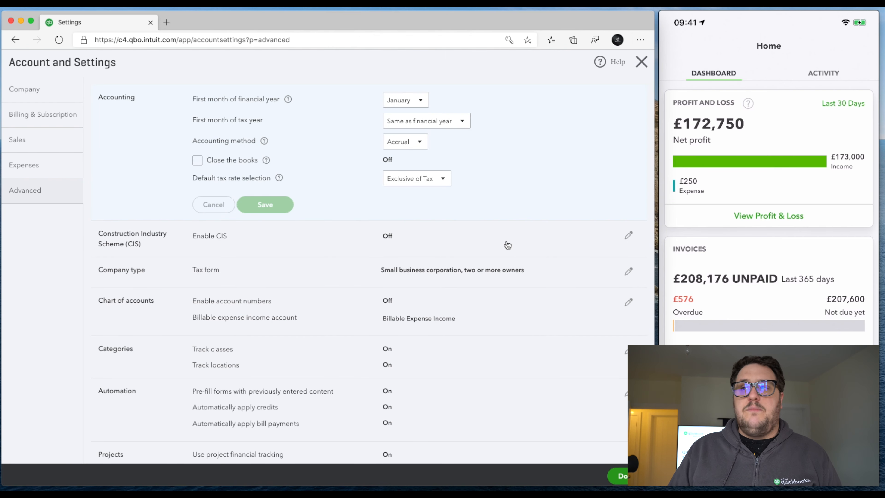
Close the company settings and create the expense from the Costcowholesale petrol receipt's draft.
{"action": "scroll", "coordinate": [644, 57], "scroll_direction": "down", "scroll_amount": 1}
{"action": "left_click", "coordinate": [642, 55]}
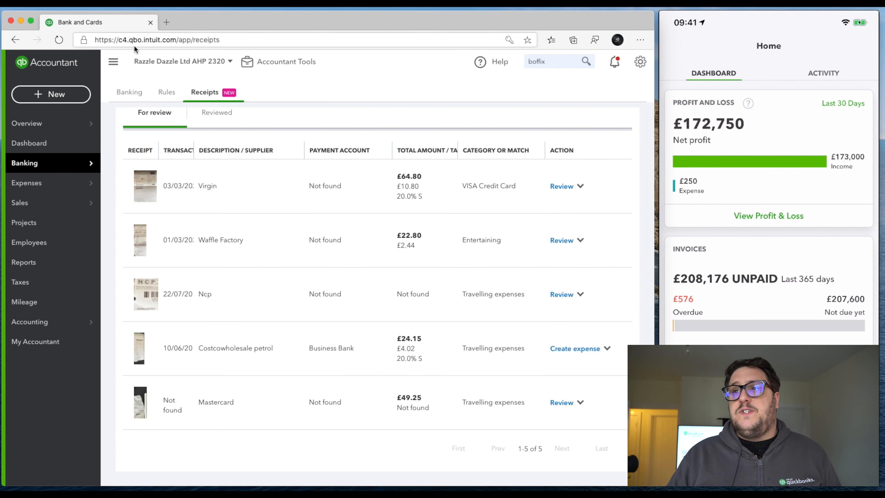
{"action": "scroll", "coordinate": [217, 124], "scroll_direction": "up", "scroll_amount": 3}
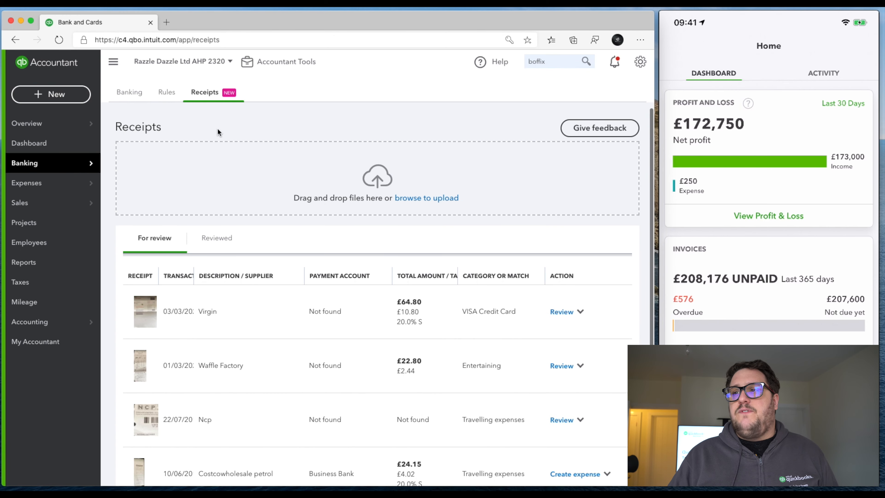
{"action": "left_click", "coordinate": [131, 93]}
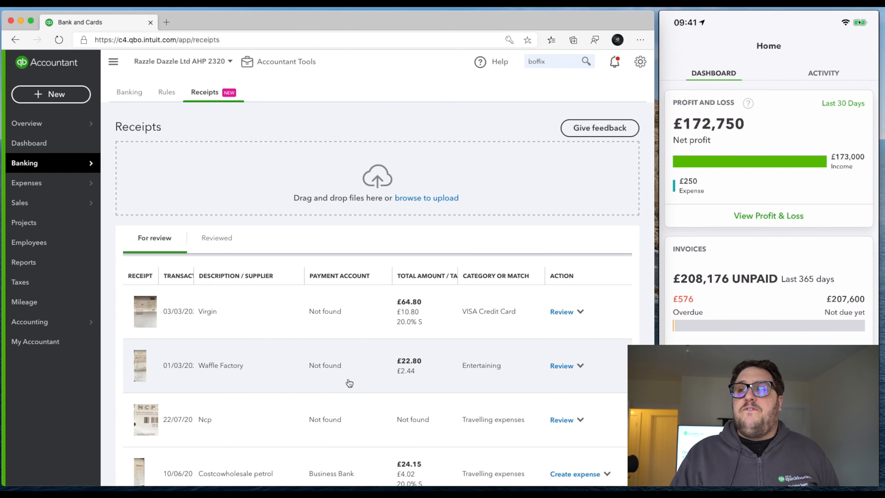
{"action": "scroll", "coordinate": [348, 382], "scroll_direction": "down", "scroll_amount": 3}
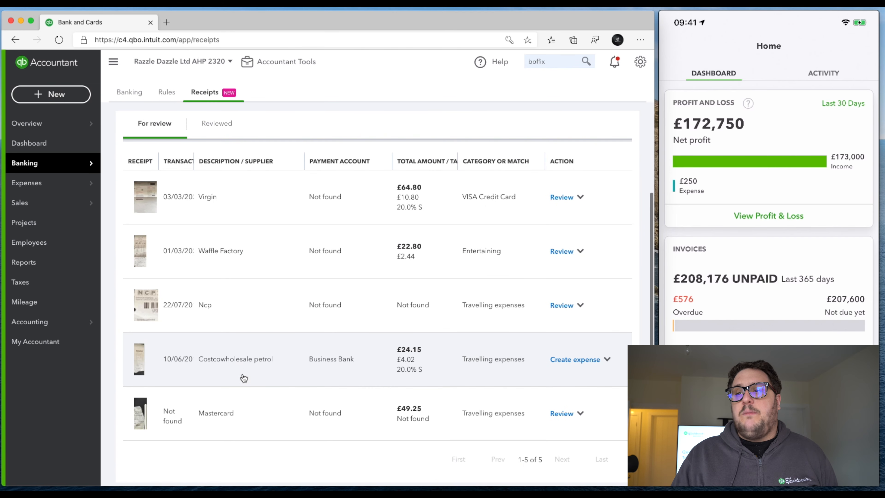
{"action": "left_click", "coordinate": [239, 362]}
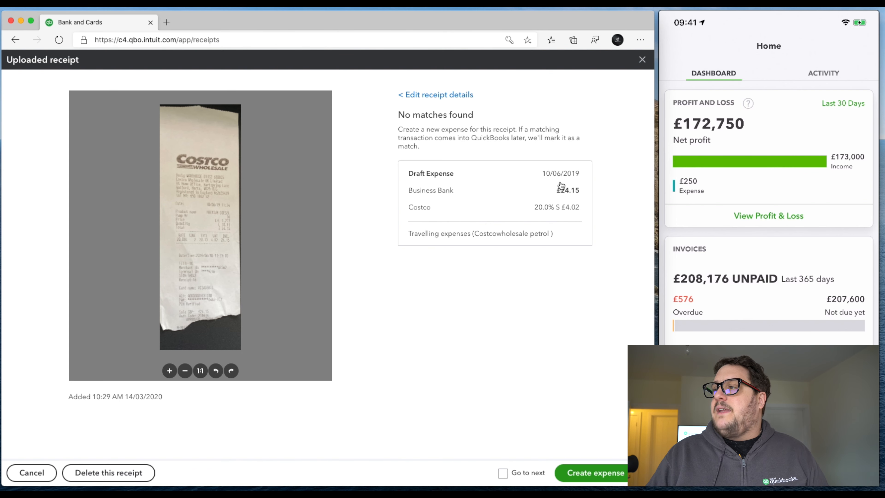
{"action": "left_click", "coordinate": [598, 480]}
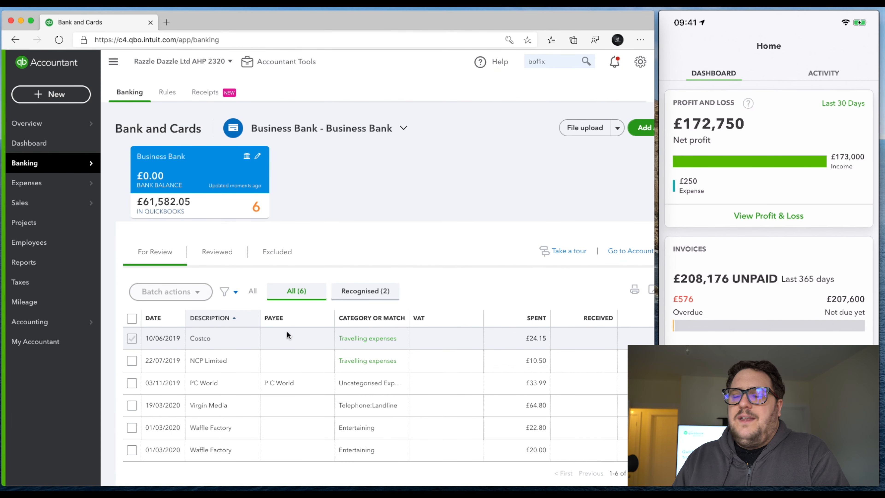
Match the Costco bank transaction of 10/06/2019 with the Costco expense of £24.15 and save the match.
{"action": "left_click", "coordinate": [297, 334]}
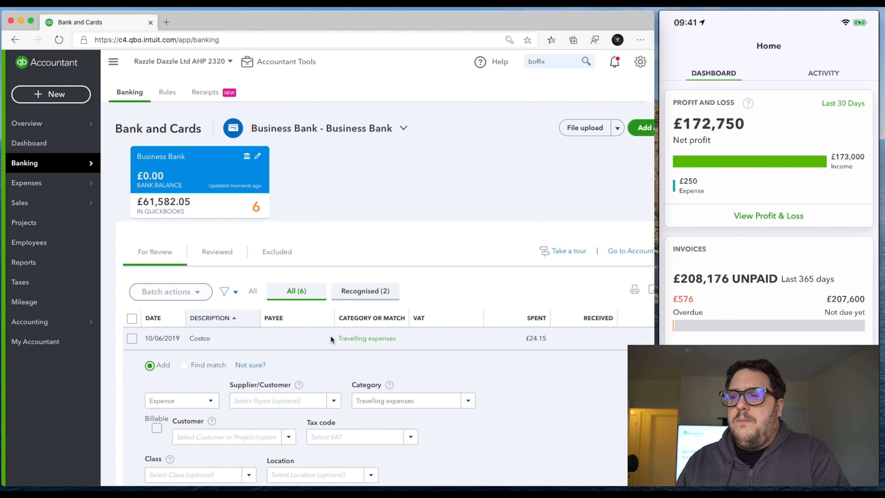
{"action": "scroll", "coordinate": [484, 366], "scroll_direction": "down", "scroll_amount": 5}
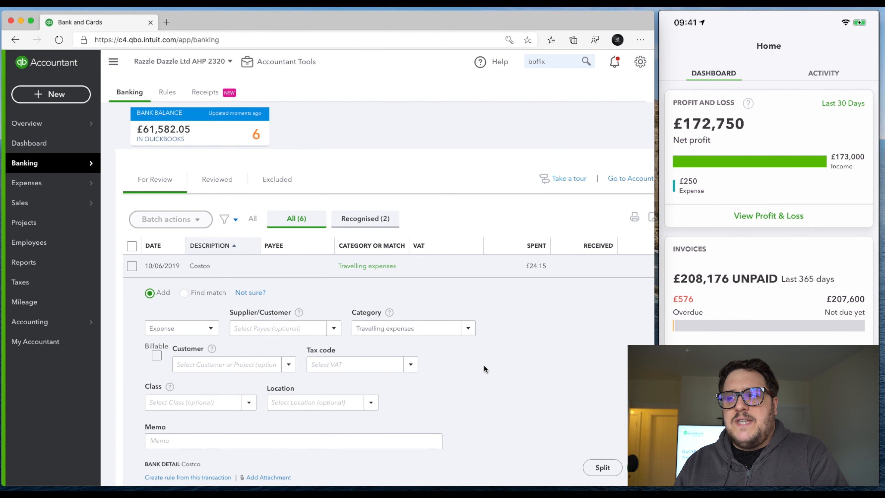
{"action": "scroll", "coordinate": [483, 365], "scroll_direction": "down", "scroll_amount": 2}
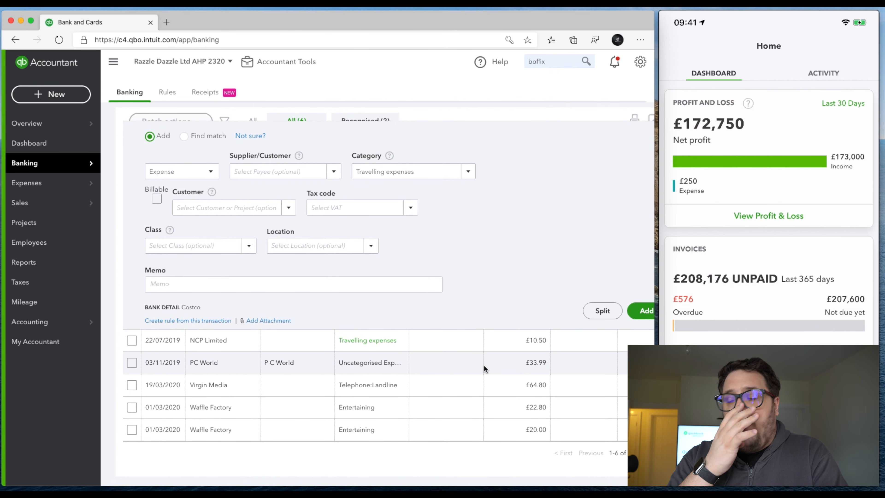
{"action": "scroll", "coordinate": [484, 361], "scroll_direction": "up", "scroll_amount": 2}
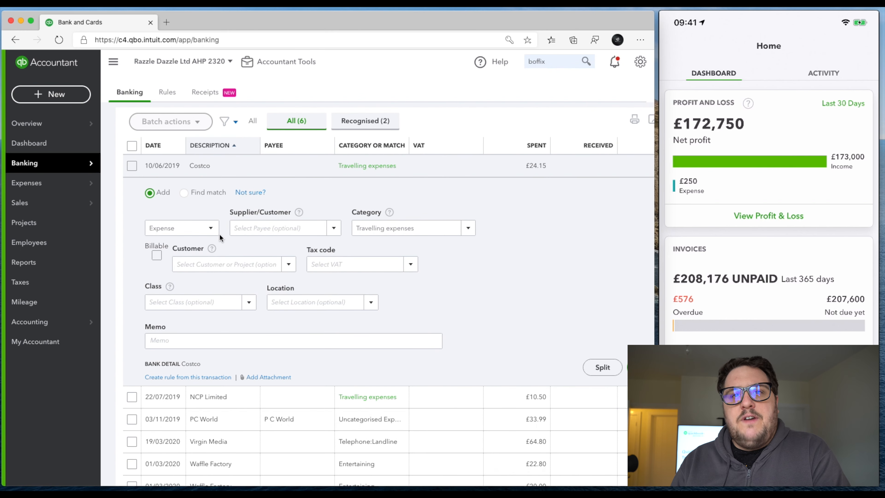
{"action": "left_click", "coordinate": [183, 193]}
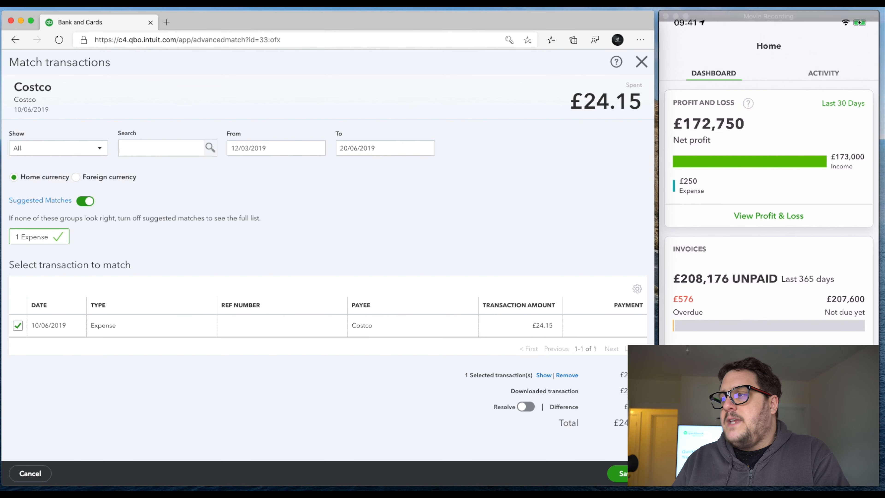
{"action": "left_click", "coordinate": [630, 474]}
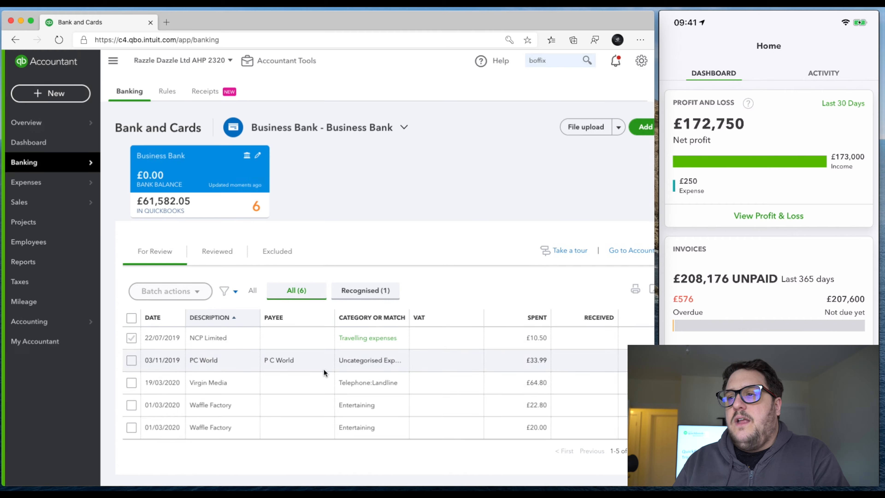
Set the tax code of the NCP Limited bank transaction to Exempt and add it as an expense under Travelling expenses.
{"action": "scroll", "coordinate": [324, 369], "scroll_direction": "up", "scroll_amount": 5}
{"action": "scroll", "coordinate": [242, 355], "scroll_direction": "down", "scroll_amount": 5}
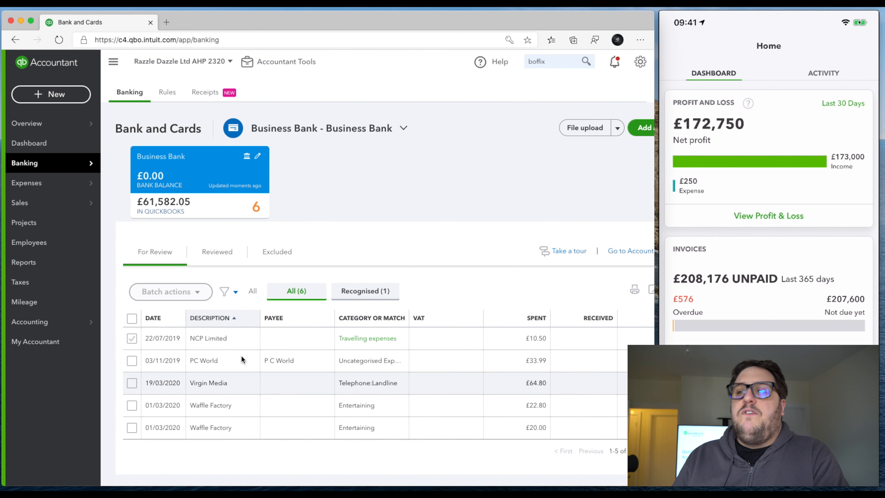
{"action": "left_click", "coordinate": [246, 344]}
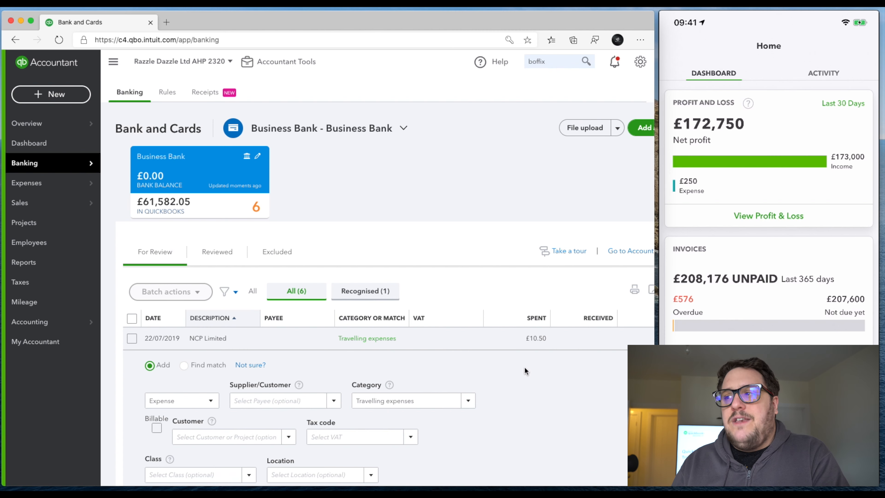
{"action": "scroll", "coordinate": [484, 343], "scroll_direction": "down", "scroll_amount": 3}
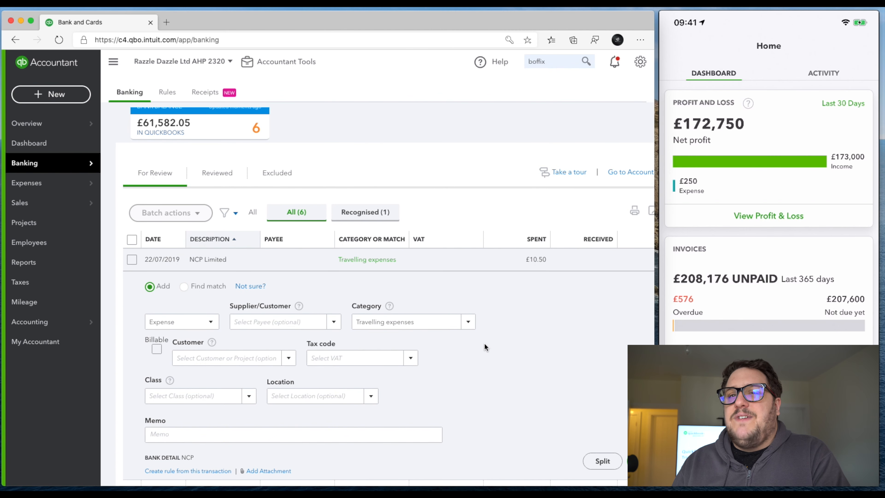
{"action": "left_click", "coordinate": [359, 357]}
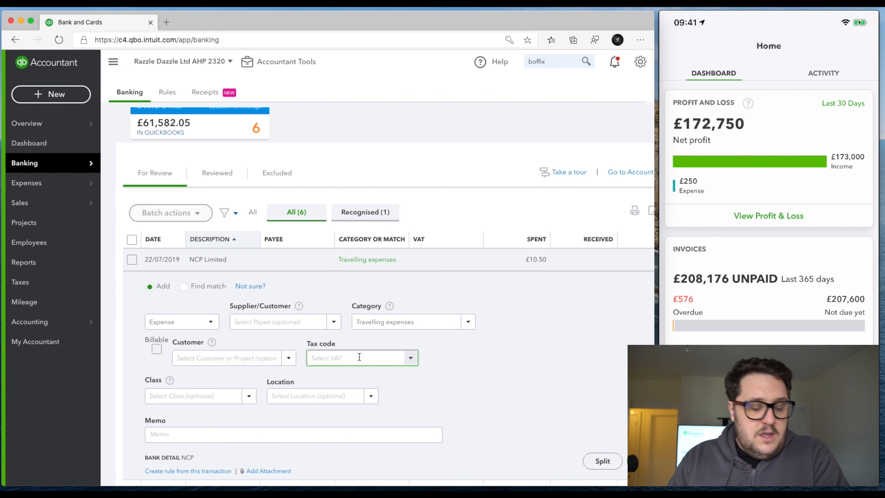
{"action": "type", "text": "Ex"}
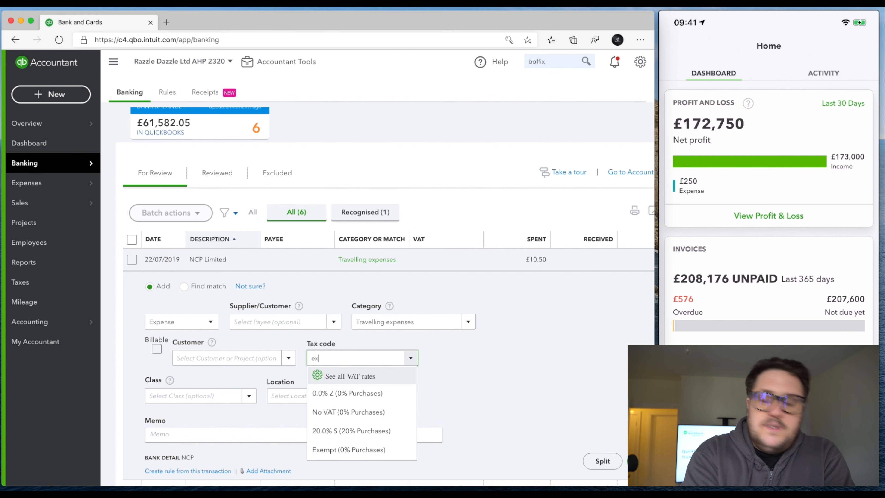
{"action": "left_click", "coordinate": [358, 377]}
{"action": "left_click", "coordinate": [569, 391]}
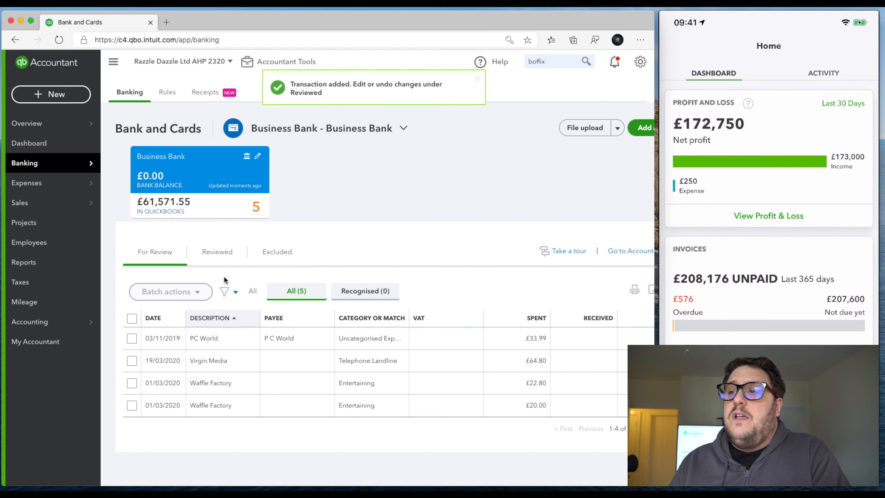
Look through the reviewed bank transactions of the Business Bank account.
{"action": "left_click", "coordinate": [217, 251]}
{"action": "scroll", "coordinate": [384, 367], "scroll_direction": "down", "scroll_amount": 1}
{"action": "scroll", "coordinate": [384, 367], "scroll_direction": "down", "scroll_amount": 10}
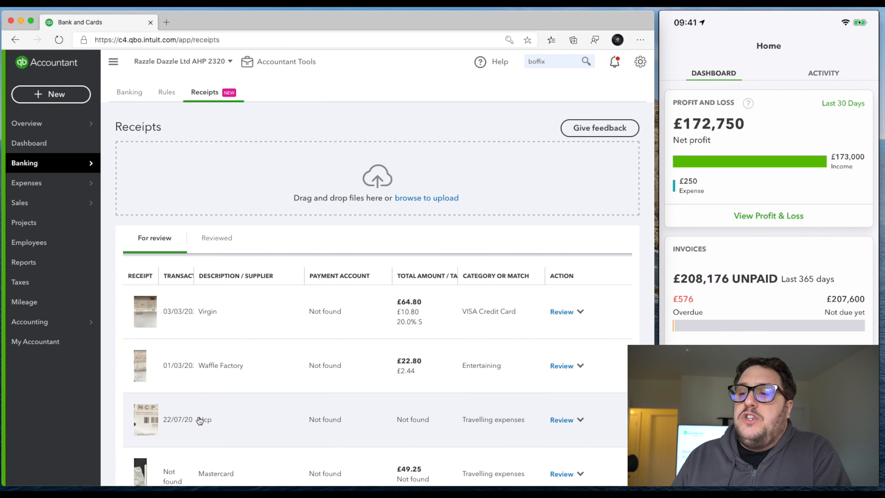
Add NCP as a new payee on the Ncp parking receipt and set its bank account to Business Bank.
{"action": "left_click", "coordinate": [199, 420]}
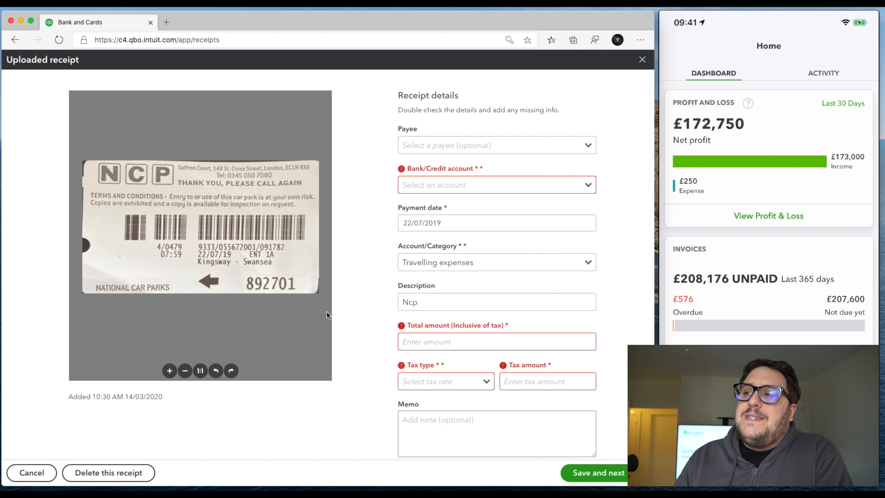
{"action": "left_click", "coordinate": [527, 143]}
{"action": "type", "text": "NC"}
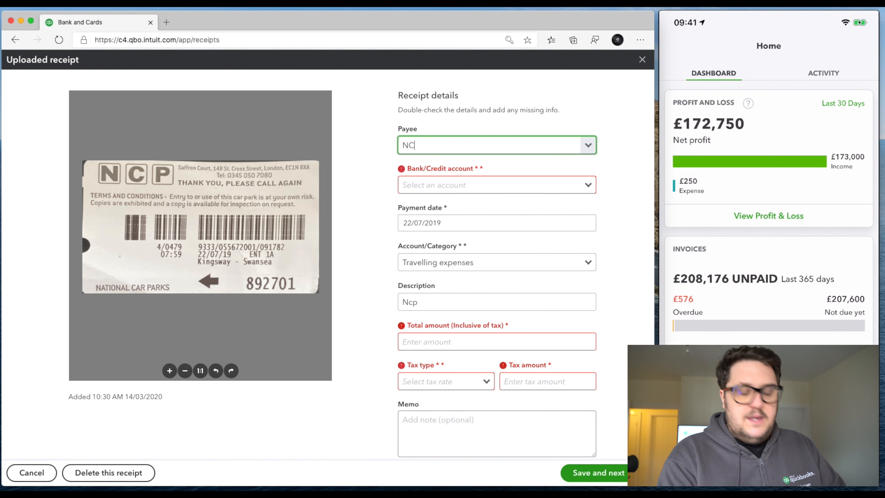
{"action": "type", "text": "P"}
{"action": "left_click", "coordinate": [491, 166]}
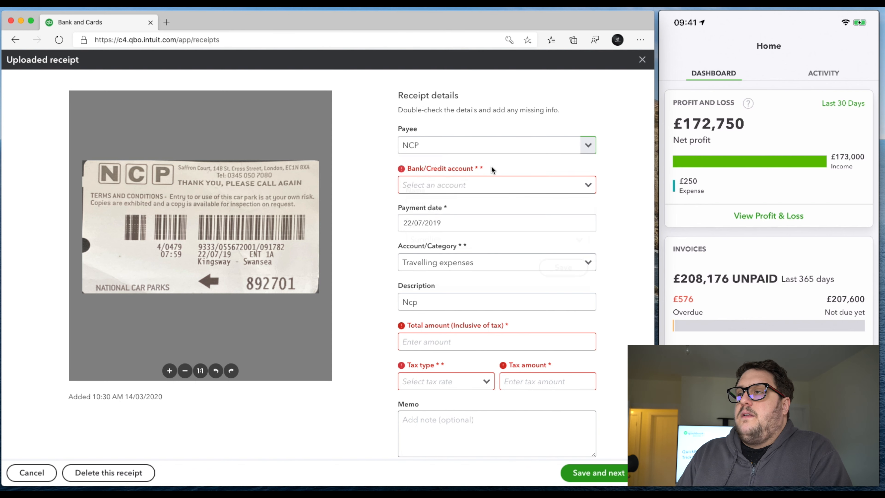
{"action": "left_click", "coordinate": [558, 269]}
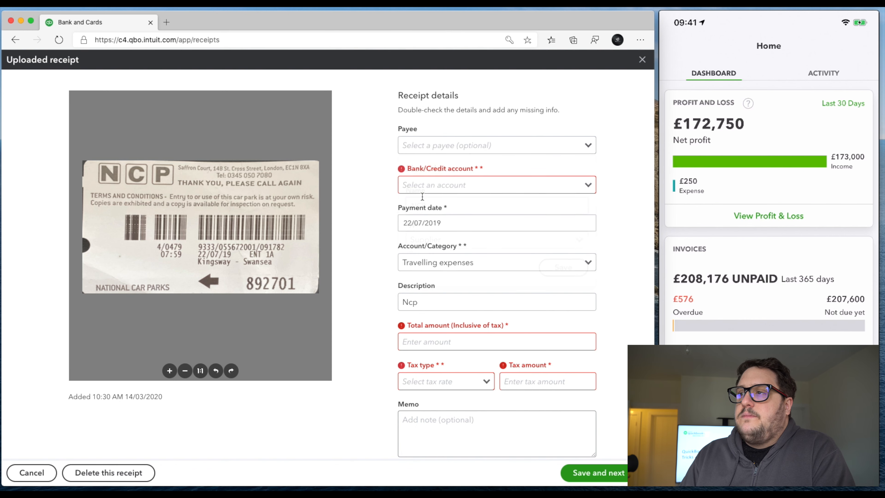
{"action": "left_click", "coordinate": [588, 185]}
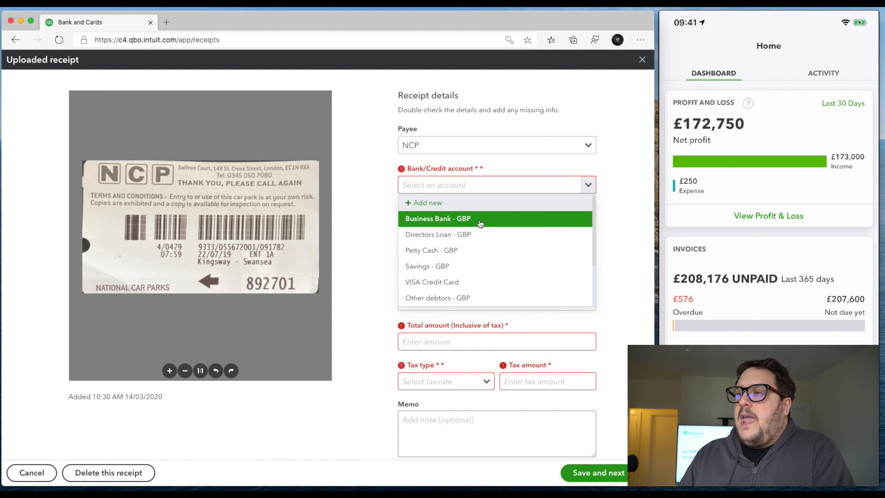
{"action": "left_click", "coordinate": [480, 223]}
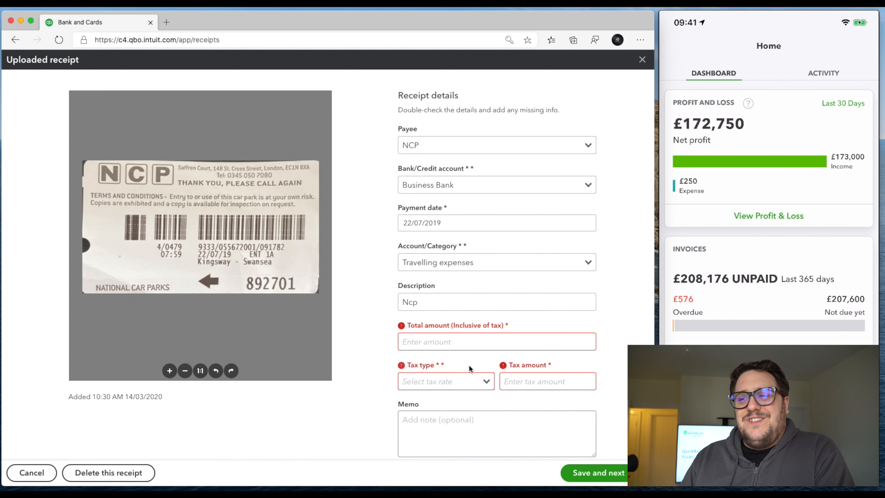
Set the receipt's total amount to 0.00 and its tax type to Exempt (0%), and save the receipt details.
{"action": "left_click", "coordinate": [504, 343]}
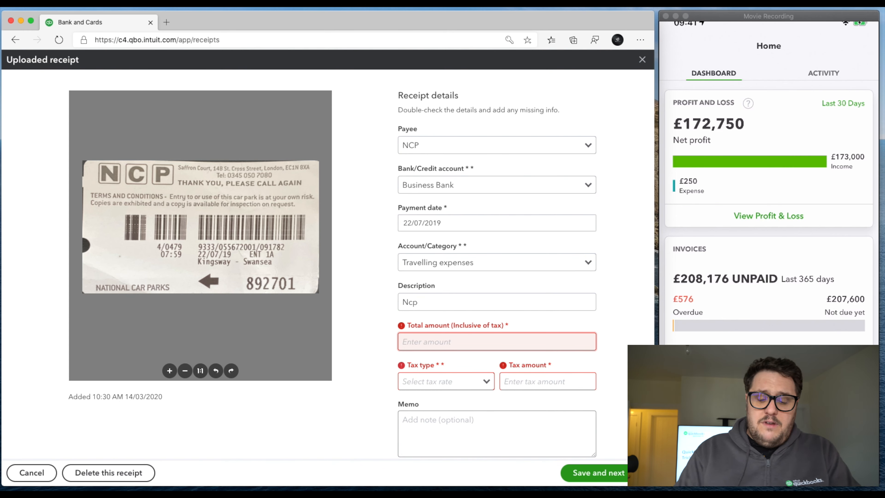
{"action": "type", "text": "."}
{"action": "key", "text": "BackSpace"}
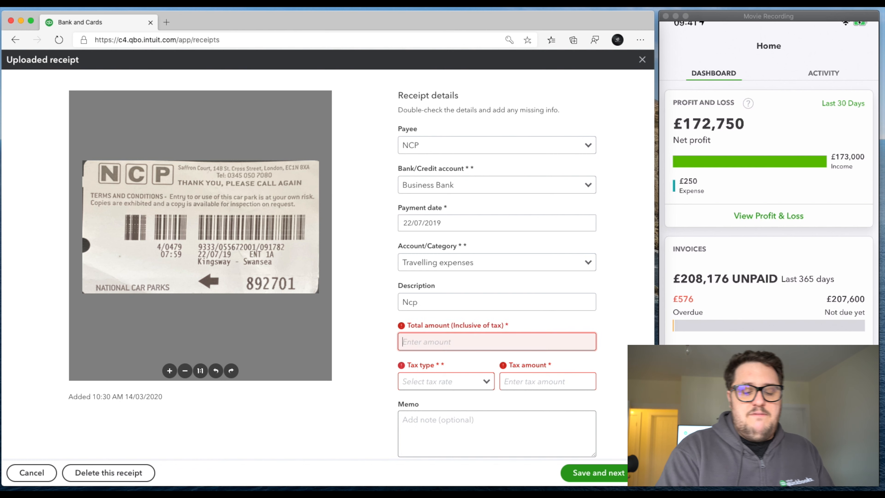
{"action": "type", "text": "5"}
{"action": "left_click", "coordinate": [605, 336]}
{"action": "left_click", "coordinate": [486, 381]}
{"action": "left_click", "coordinate": [439, 274]}
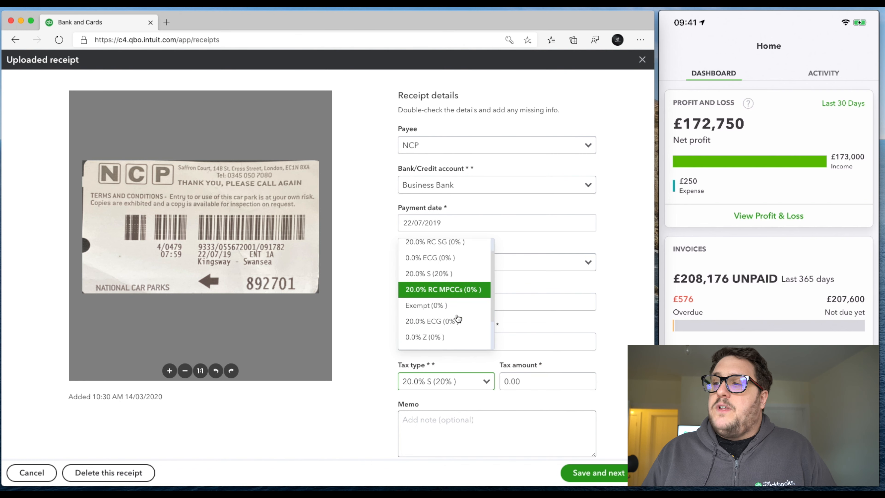
{"action": "scroll", "coordinate": [458, 318], "scroll_direction": "down", "scroll_amount": 2}
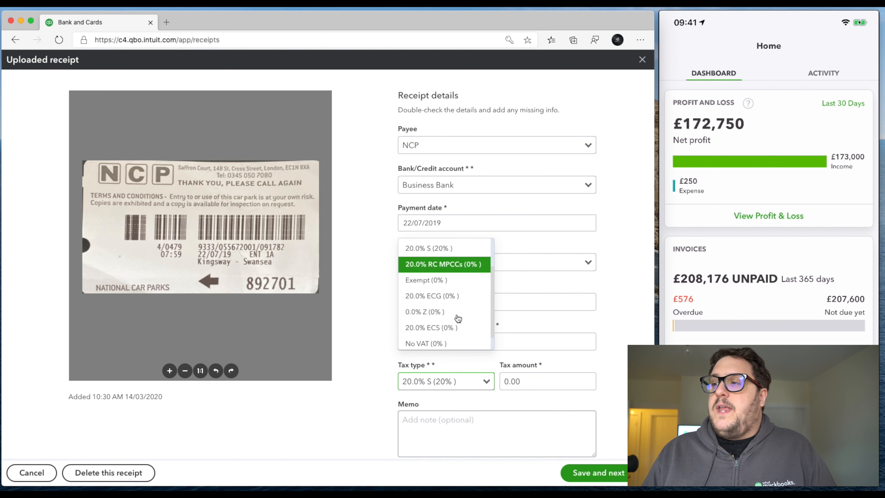
{"action": "scroll", "coordinate": [458, 319], "scroll_direction": "up", "scroll_amount": 3}
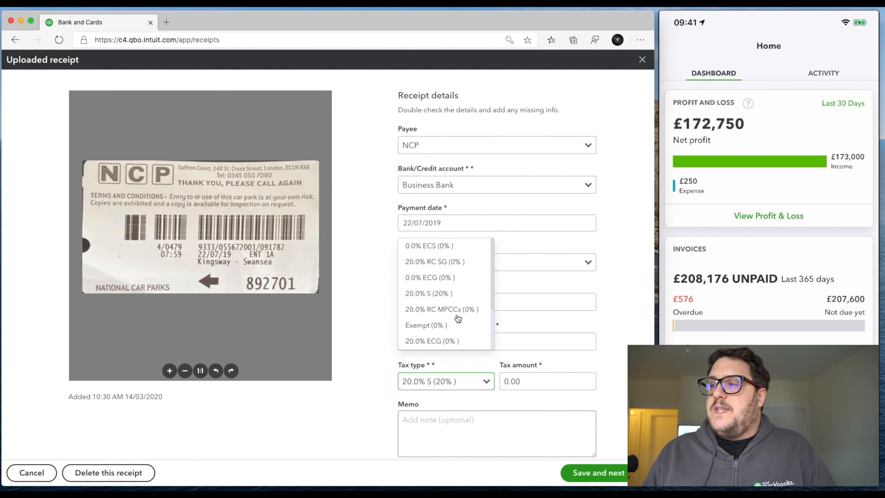
{"action": "left_click", "coordinate": [453, 320]}
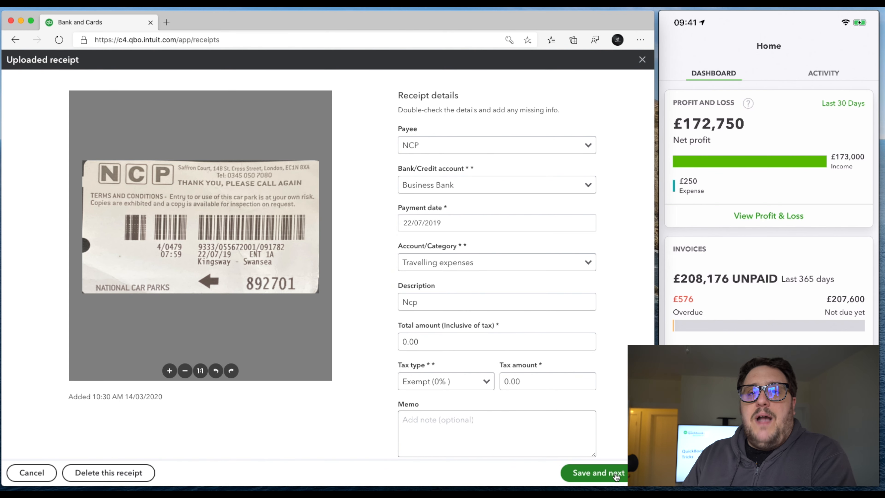
{"action": "left_click", "coordinate": [615, 474]}
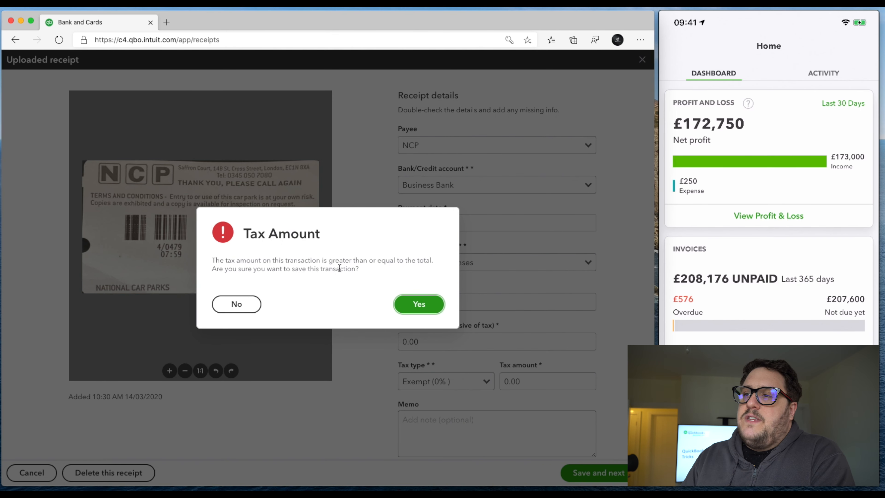
{"action": "left_click", "coordinate": [419, 305]}
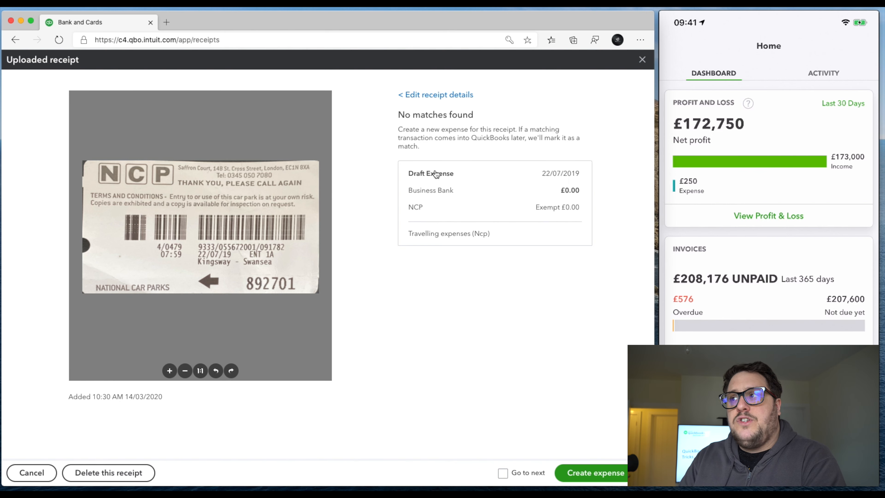
Set the Ncp receipt's total amount to 10.5, save the details, and match the receipt to the recorded travelling expense.
{"action": "left_click", "coordinate": [426, 95]}
{"action": "left_click", "coordinate": [551, 342]}
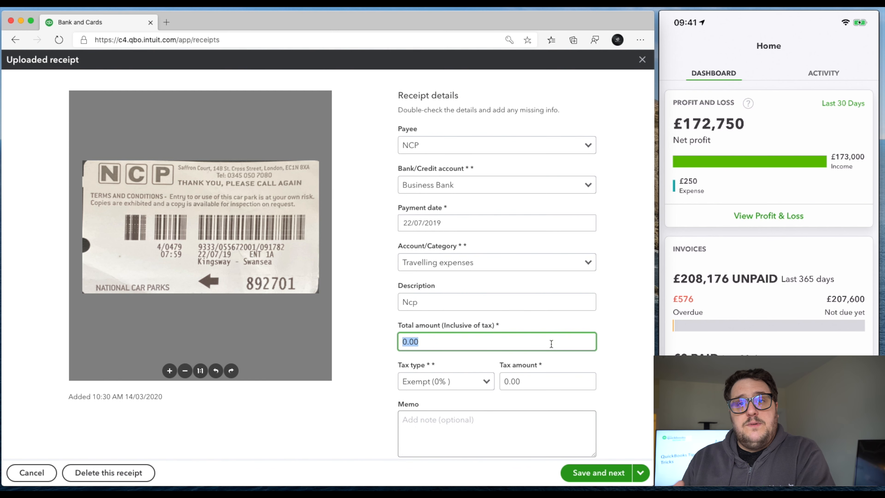
{"action": "type", "text": "1"}
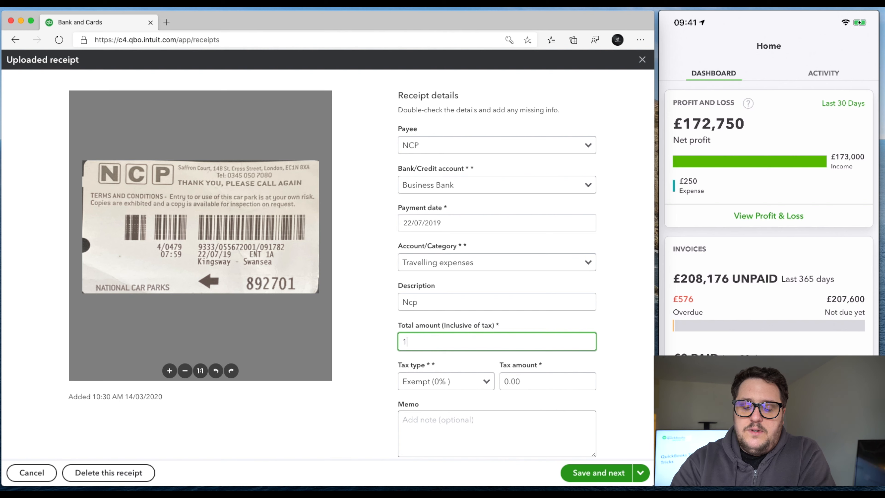
{"action": "type", "text": "0.5"}
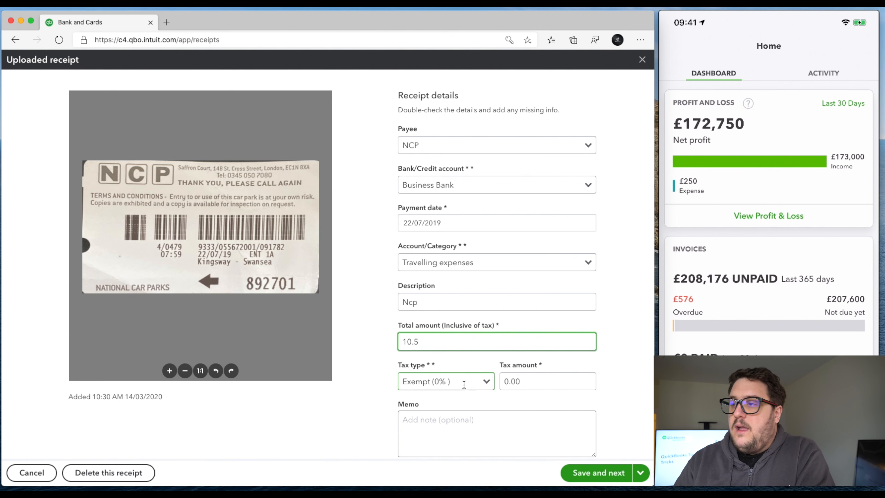
{"action": "left_click", "coordinate": [561, 470]}
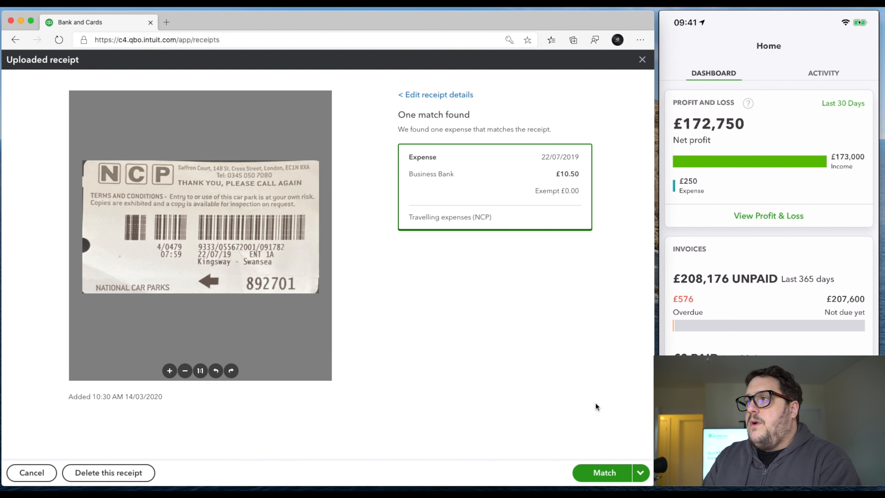
{"action": "left_click", "coordinate": [642, 61]}
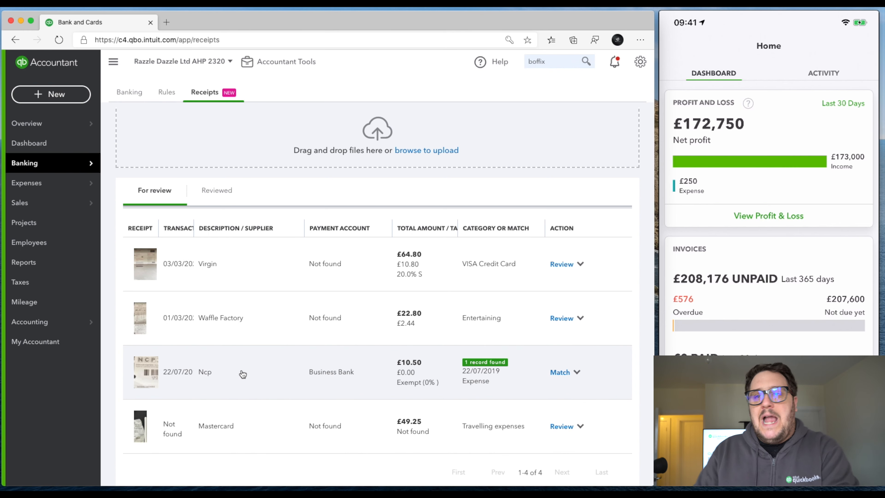
{"action": "left_click", "coordinate": [554, 373]}
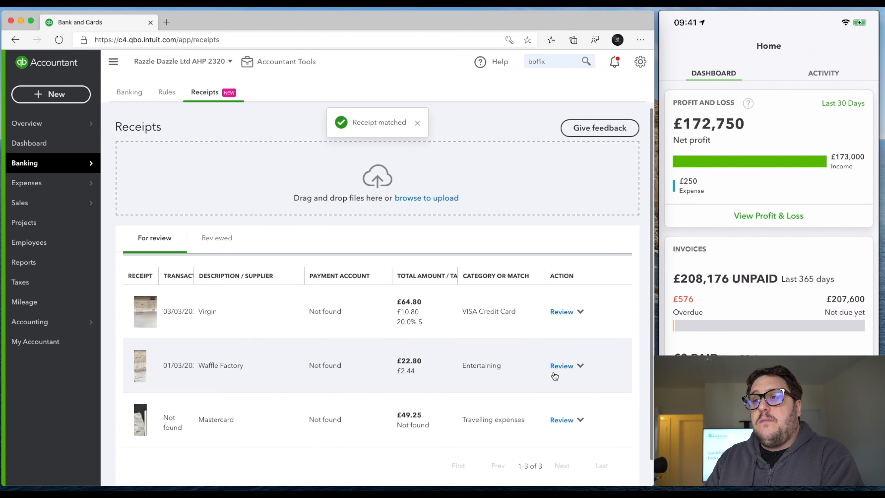
Examine the expense behind the reviewed NCP Limited bank transaction, including its attached receipt image.
{"action": "left_click", "coordinate": [130, 92]}
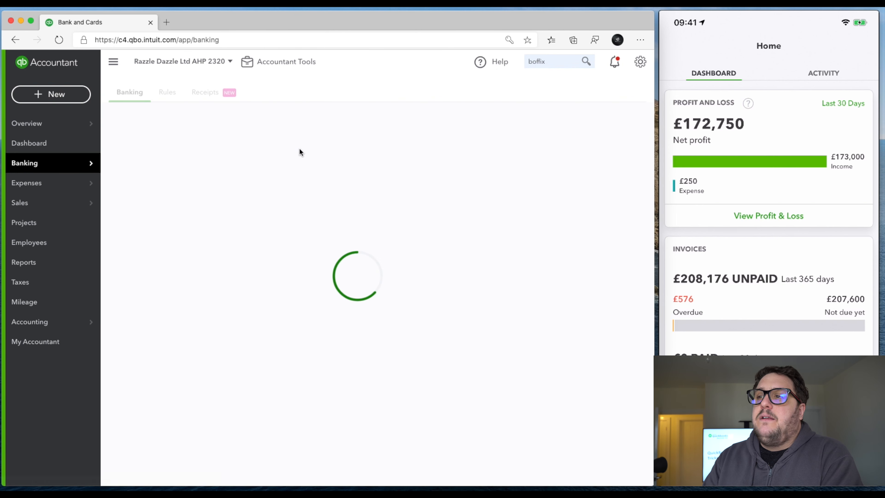
{"action": "left_click", "coordinate": [218, 252]}
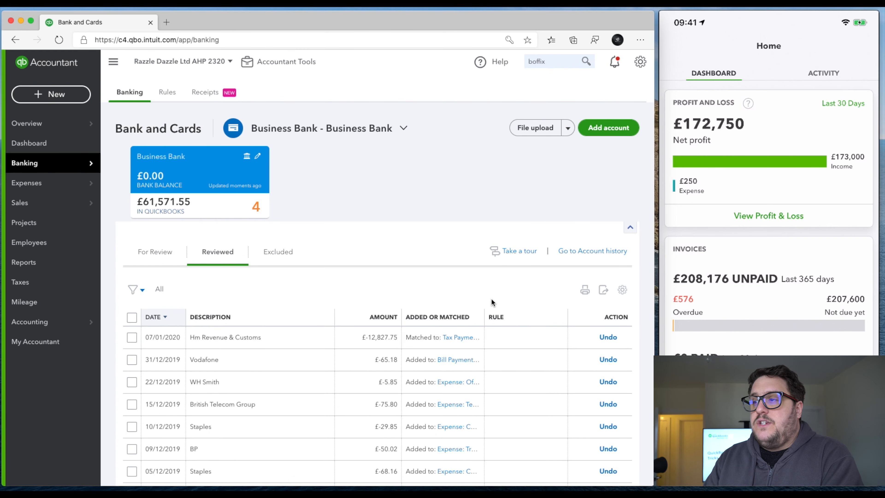
{"action": "scroll", "coordinate": [492, 302], "scroll_direction": "down", "scroll_amount": 15}
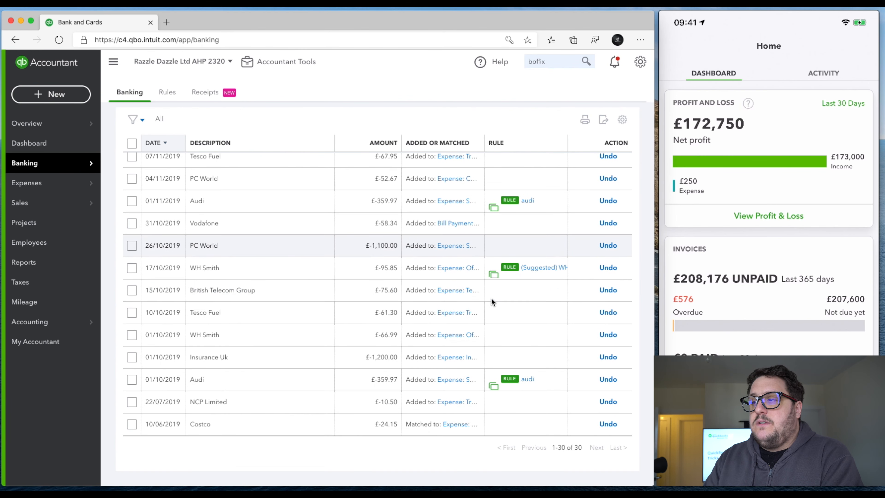
{"action": "left_click", "coordinate": [460, 403]}
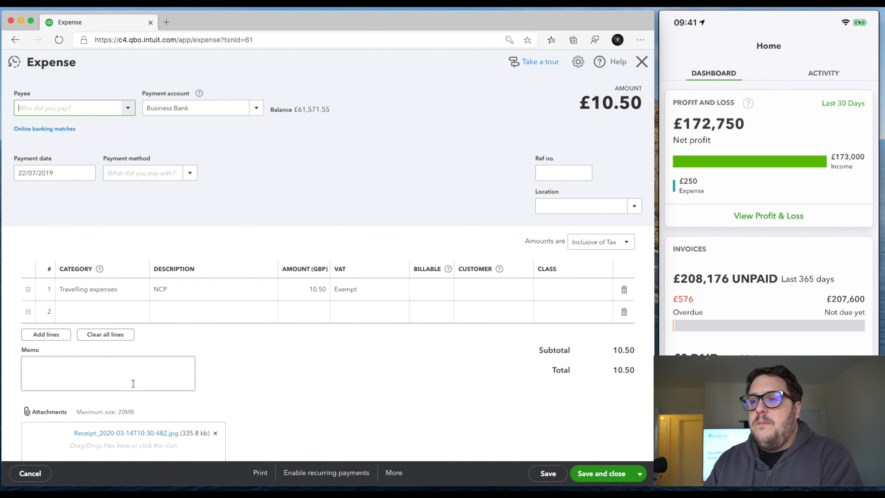
{"action": "left_click", "coordinate": [130, 437]}
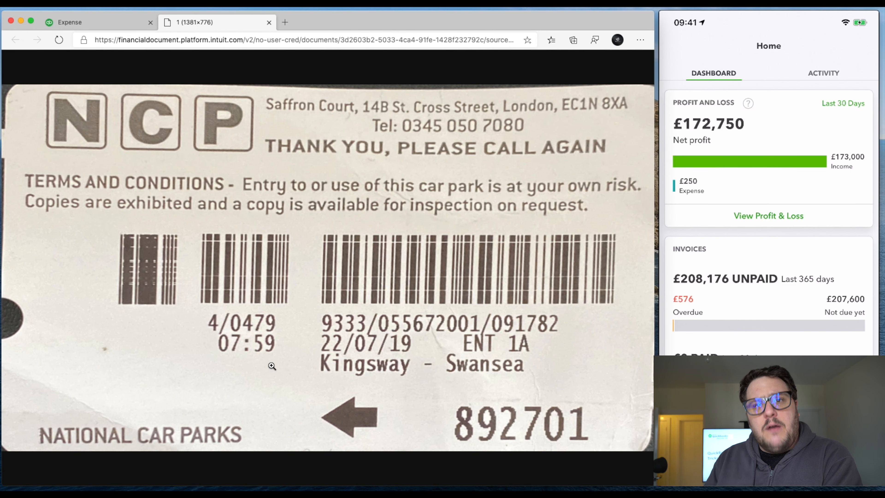
{"action": "left_click", "coordinate": [269, 22]}
{"action": "left_click", "coordinate": [641, 61]}
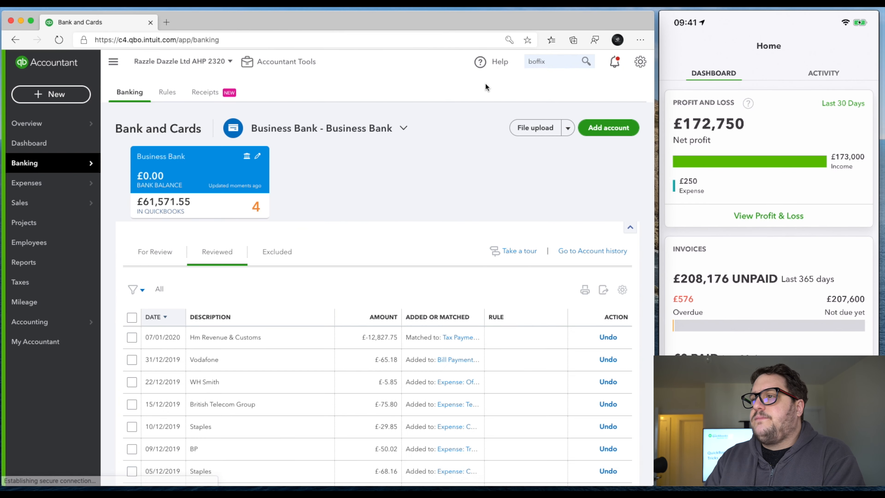
Open the Virgin Media transaction awaiting review and set its category to Computer running costs.
{"action": "left_click", "coordinate": [154, 256]}
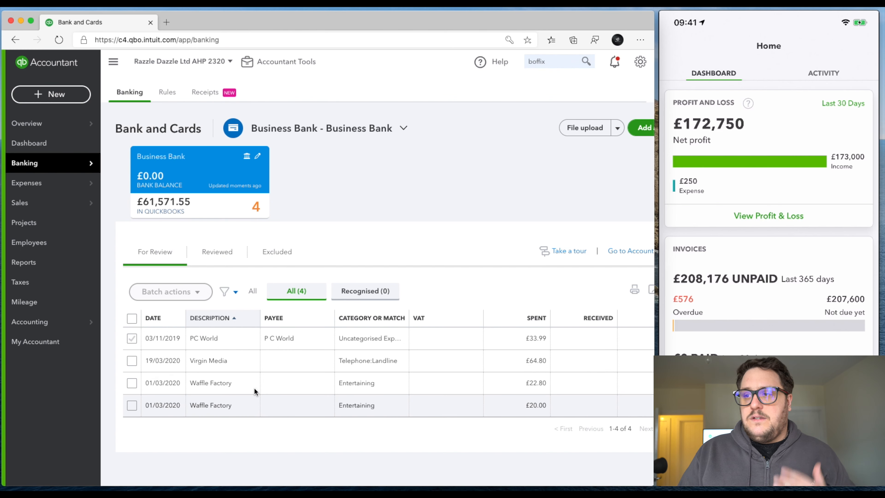
{"action": "left_click", "coordinate": [238, 363]}
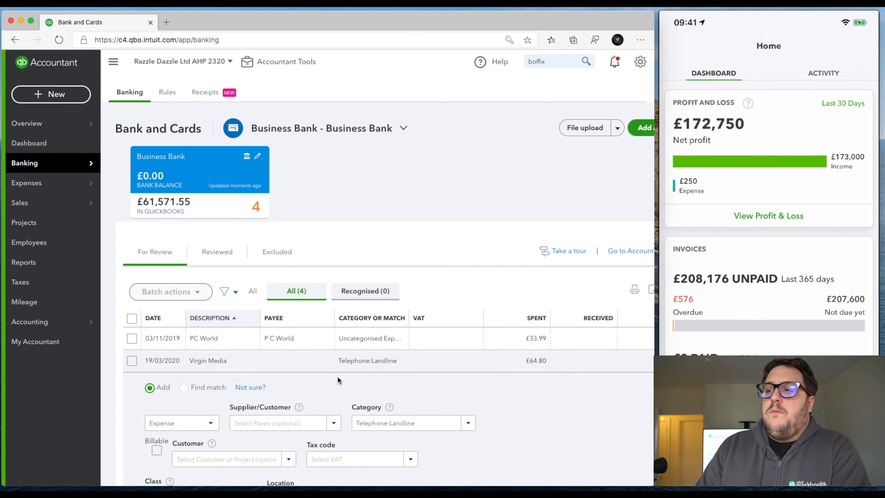
{"action": "scroll", "coordinate": [337, 376], "scroll_direction": "down", "scroll_amount": 2}
{"action": "left_click", "coordinate": [328, 393]}
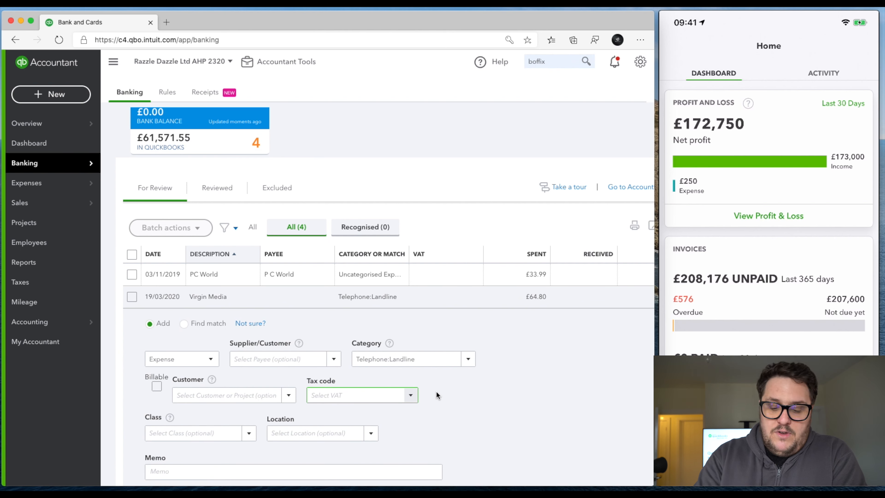
{"action": "type", "text": "20.0% S (Purchases"}
{"action": "left_click", "coordinate": [413, 358]}
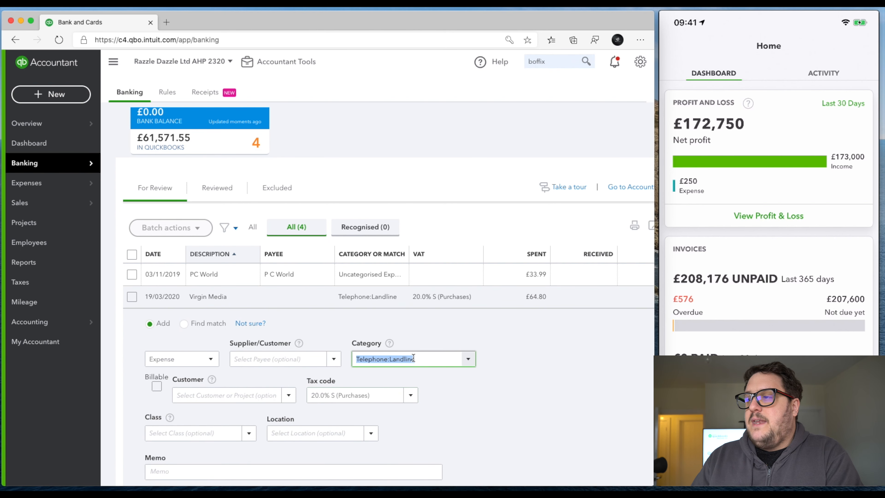
{"action": "type", "text": "c"}
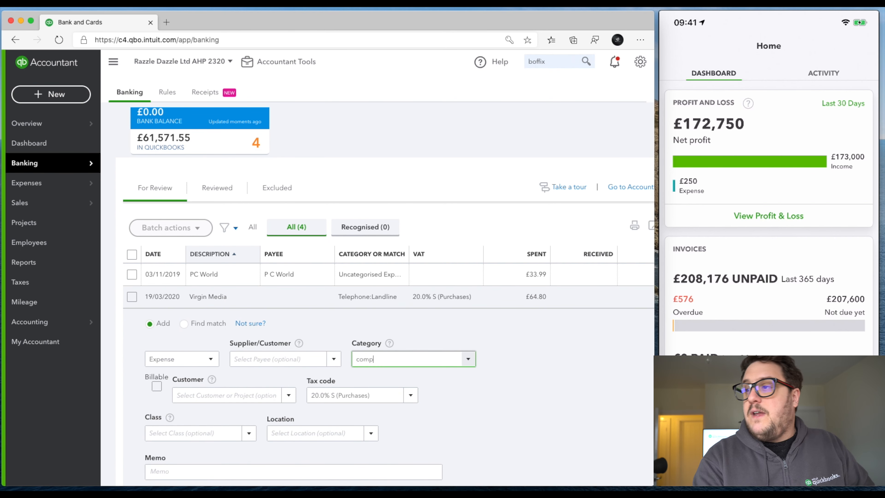
{"action": "type", "text": "omp"}
{"action": "left_click", "coordinate": [393, 245]}
Set the Virgin Media transaction's tax code to 20.0% S (Purchases) and add it as an expense.
{"action": "left_click", "coordinate": [345, 397]}
{"action": "type", "text": "20"}
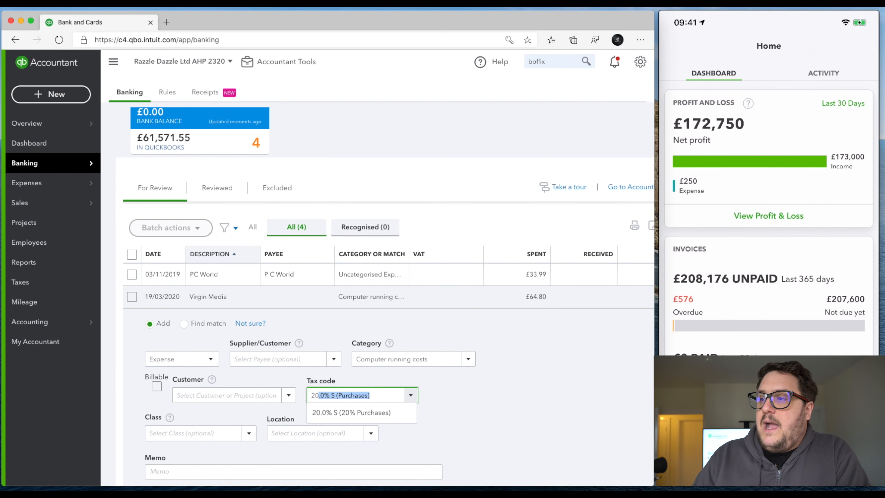
{"action": "left_click", "coordinate": [330, 414]}
{"action": "left_click", "coordinate": [561, 405]}
{"action": "scroll", "coordinate": [541, 414], "scroll_direction": "down", "scroll_amount": 4}
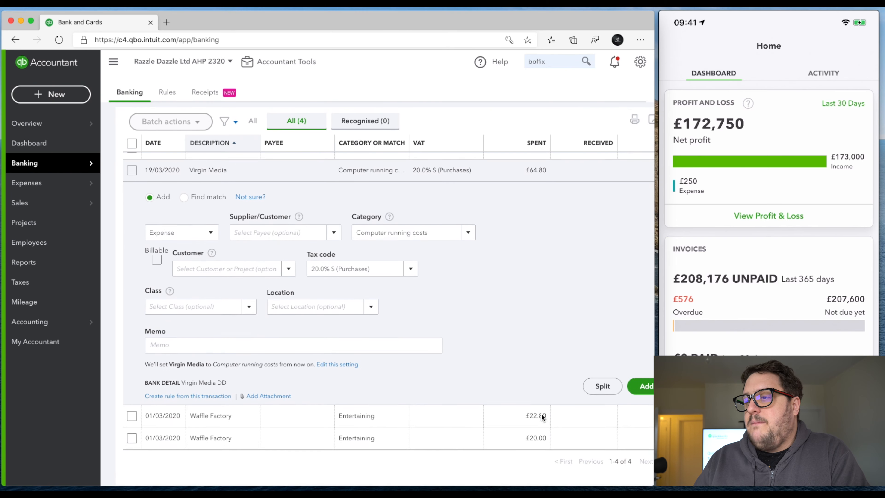
{"action": "left_click", "coordinate": [647, 385]}
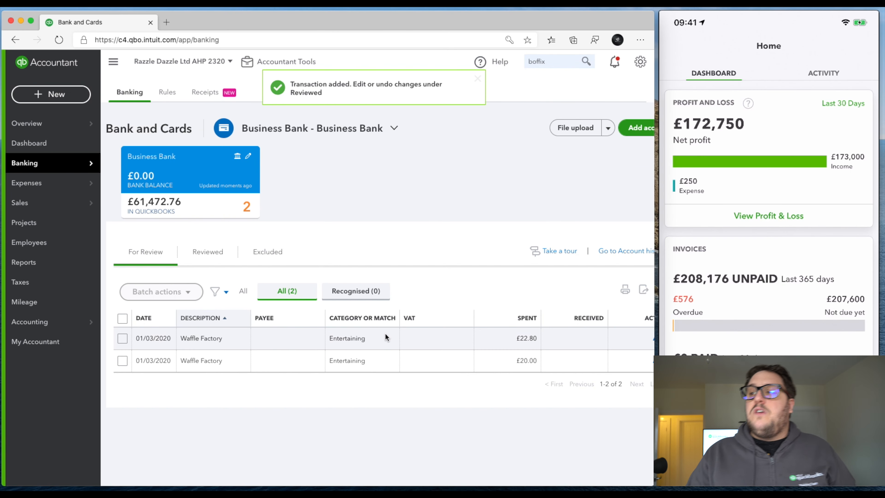
Select both Waffle Factory transactions for batch modification and choose Entertaining as their category.
{"action": "left_click", "coordinate": [122, 317]}
{"action": "left_click", "coordinate": [160, 292]}
{"action": "left_click", "coordinate": [163, 343]}
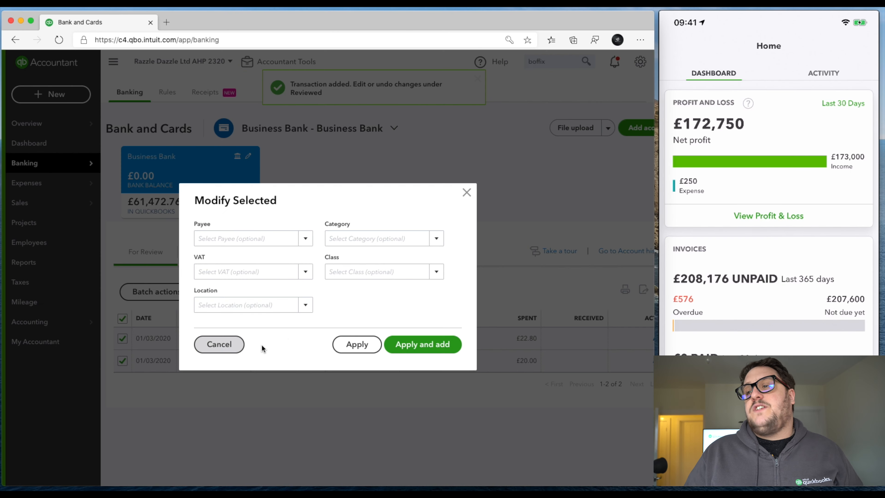
{"action": "left_click", "coordinate": [345, 234]}
{"action": "type", "text": "ent"}
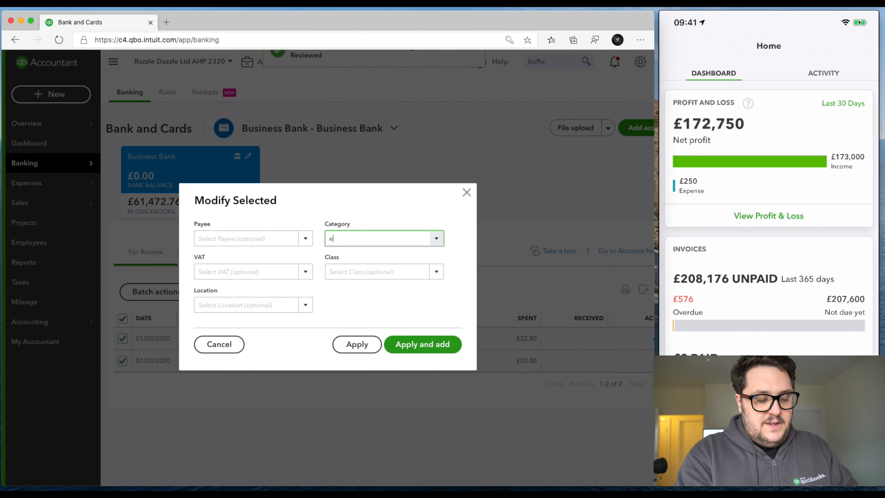
{"action": "left_click", "coordinate": [364, 272]}
{"action": "left_click", "coordinate": [355, 274]}
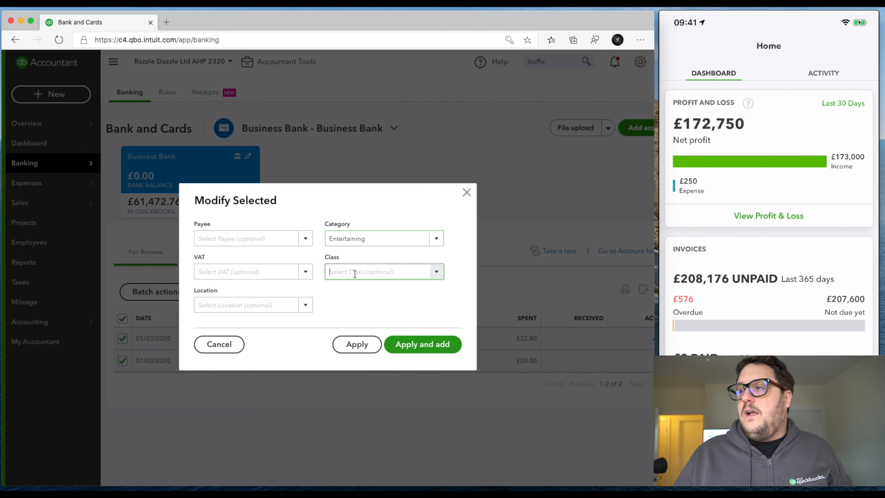
Choose No VAT (Purchases) for the selected Waffle Factory transactions, then apply the changes and add both.
{"action": "left_click", "coordinate": [245, 270]}
{"action": "type", "text": "No VAT (Purchases"}
{"action": "left_click", "coordinate": [263, 290]}
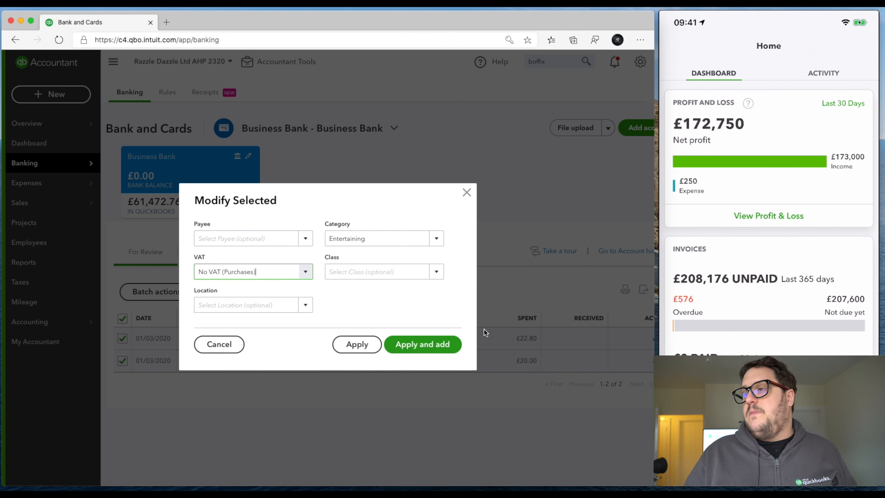
{"action": "left_click", "coordinate": [436, 344]}
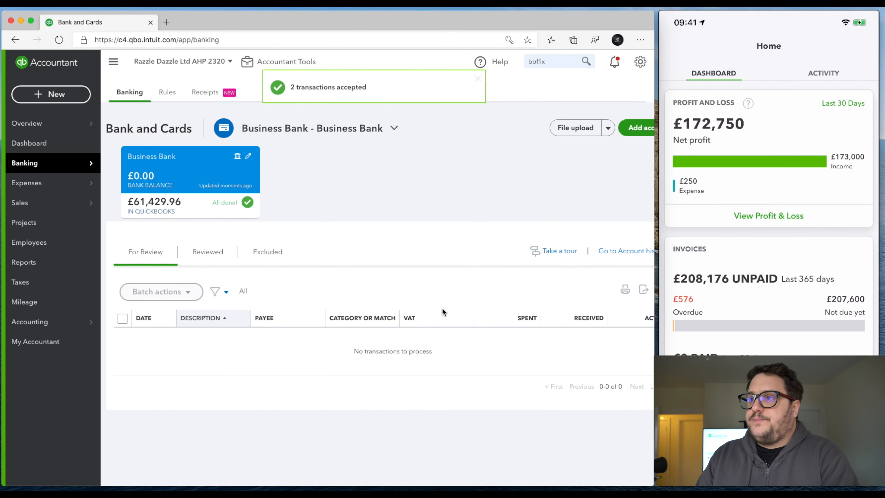
Check the list of reviewed Business Bank transactions for the newly added entries.
{"action": "left_click", "coordinate": [213, 251]}
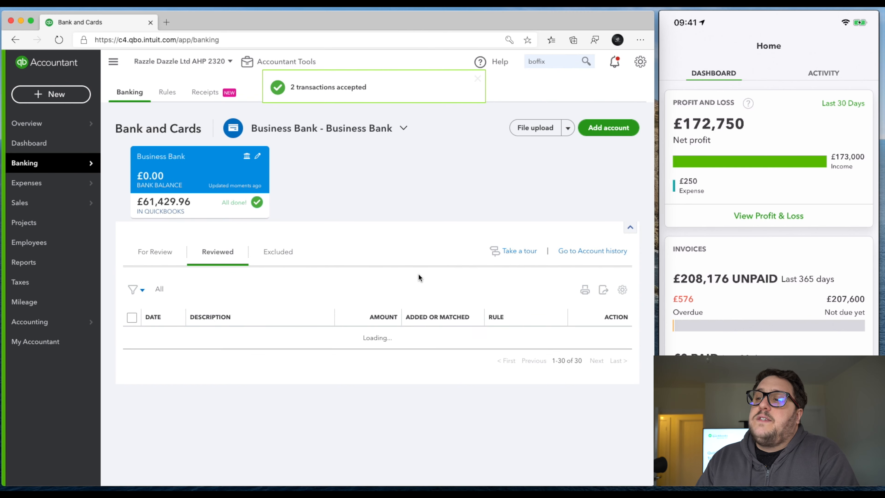
{"action": "scroll", "coordinate": [419, 273], "scroll_direction": "down", "scroll_amount": 10}
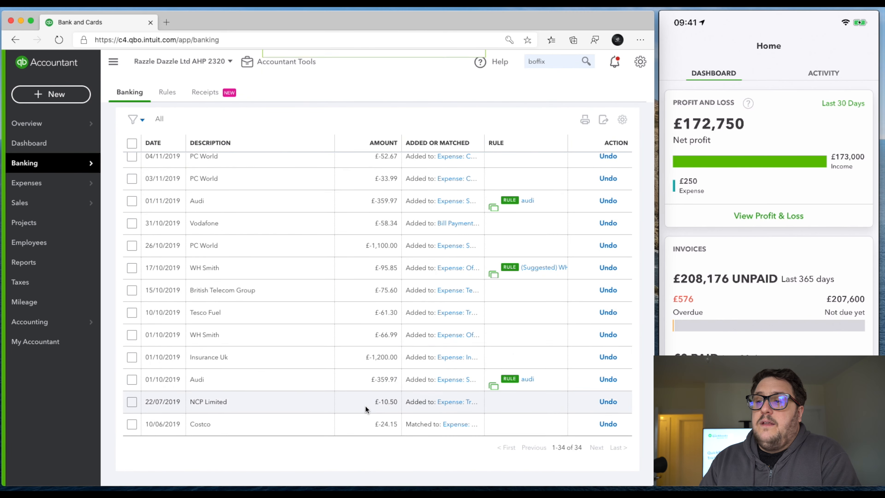
{"action": "scroll", "coordinate": [370, 359], "scroll_direction": "up", "scroll_amount": 6}
{"action": "scroll", "coordinate": [371, 359], "scroll_direction": "up", "scroll_amount": 8}
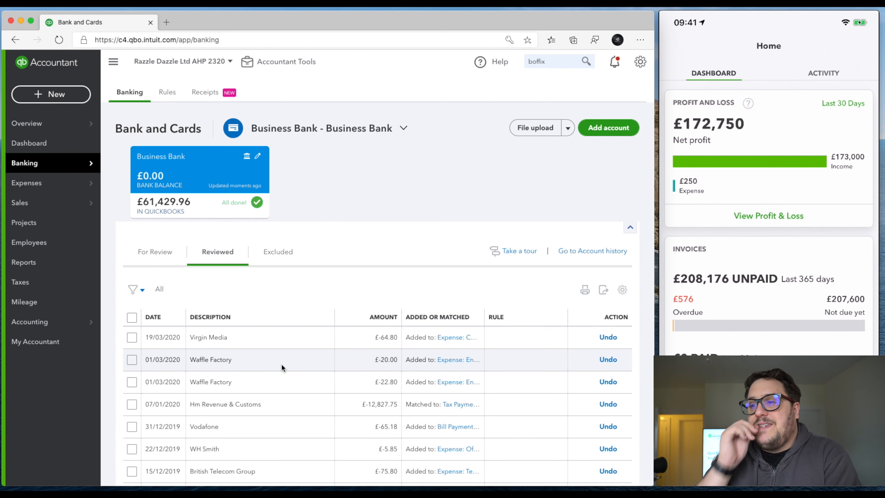
Match the Waffle Factory receipt to its Entertaining expense dated 01/03/2020.
{"action": "left_click", "coordinate": [209, 92]}
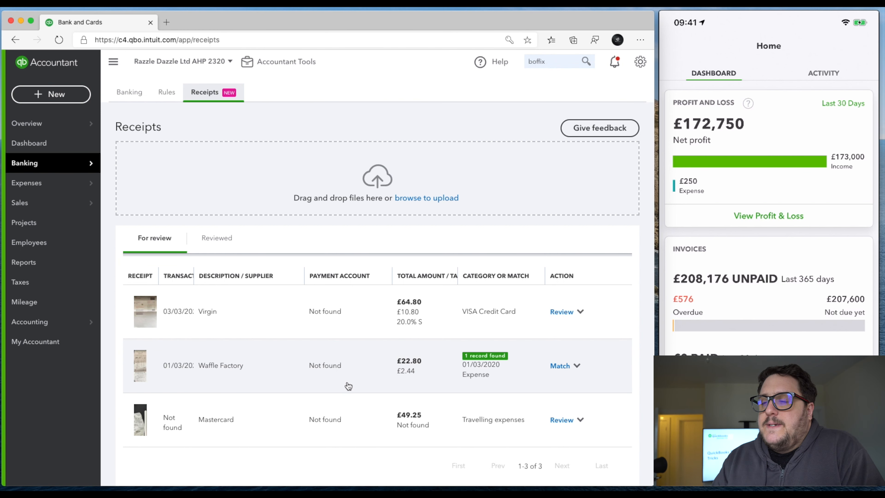
{"action": "left_click", "coordinate": [425, 365]}
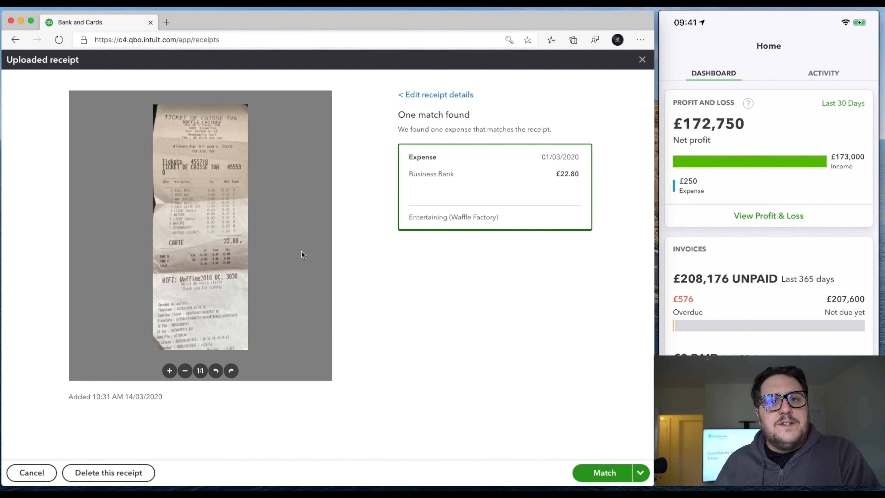
{"action": "left_click", "coordinate": [611, 473]}
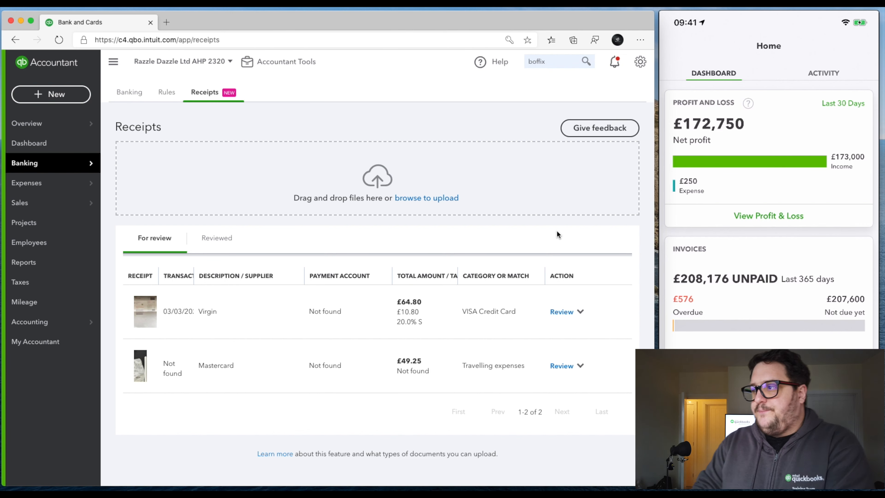
Open the Virgin receipt and add Virgin Media as its new payee.
{"action": "left_click", "coordinate": [433, 309]}
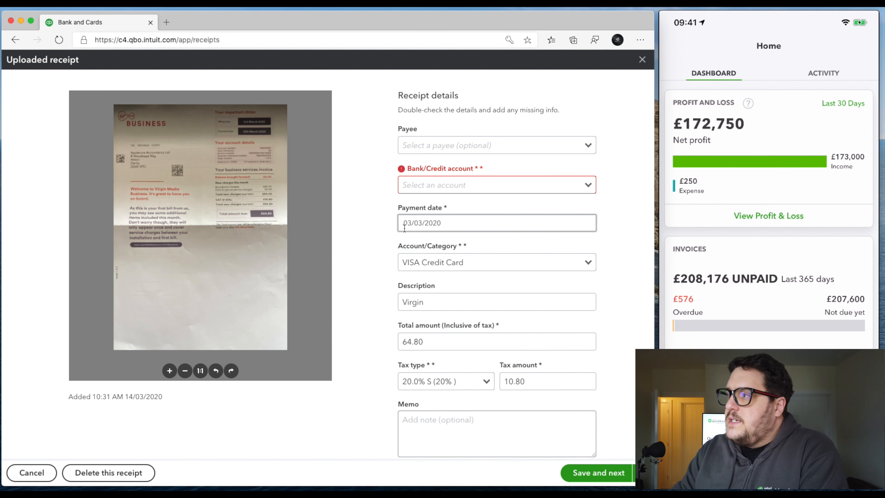
{"action": "left_click", "coordinate": [588, 145]}
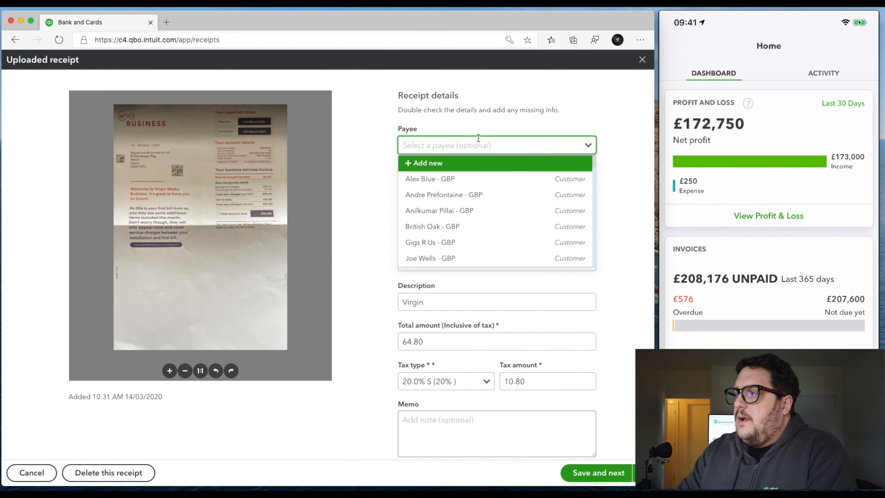
{"action": "type", "text": "V"}
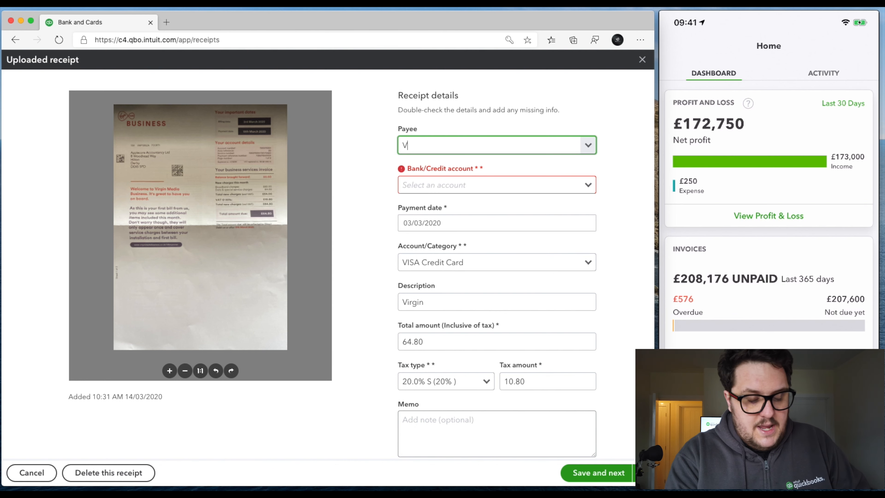
{"action": "type", "text": "irgin"}
{"action": "left_click", "coordinate": [432, 164]}
{"action": "type", "text": "Media"}
{"action": "left_click", "coordinate": [579, 267]}
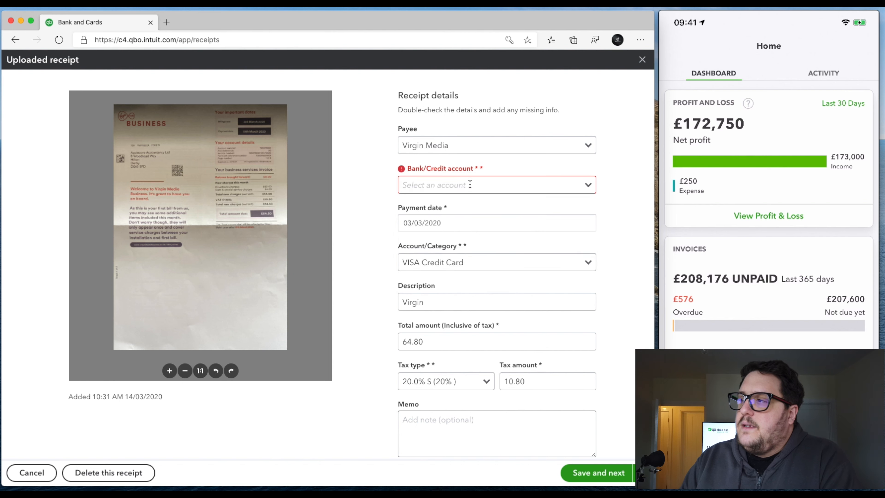
Set the Virgin receipt's bank/credit account to Business Bank and save it.
{"action": "left_click", "coordinate": [587, 187]}
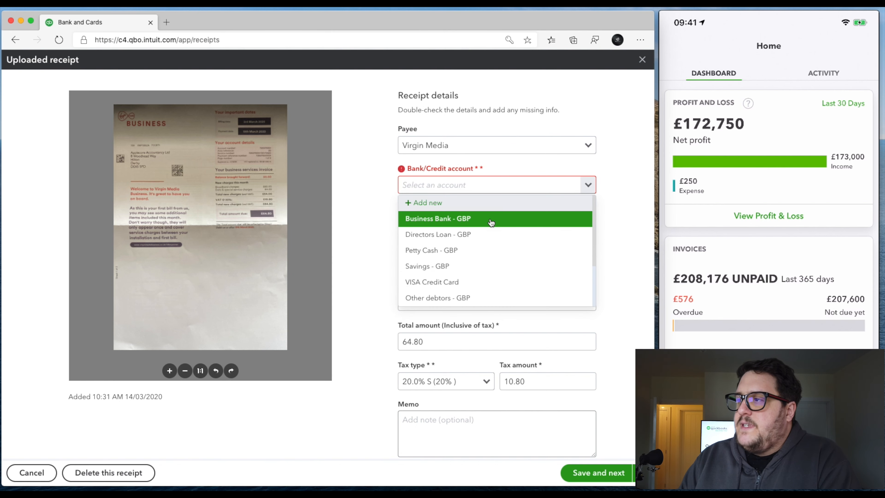
{"action": "left_click", "coordinate": [470, 225]}
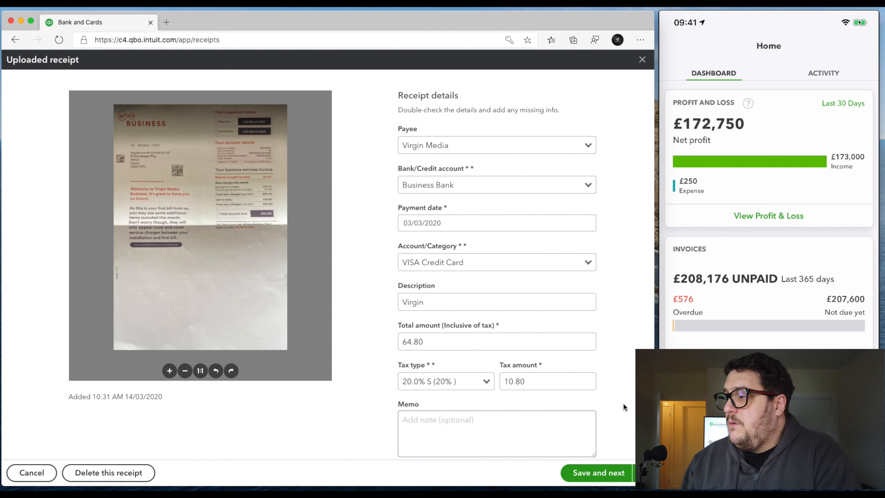
{"action": "left_click", "coordinate": [603, 477]}
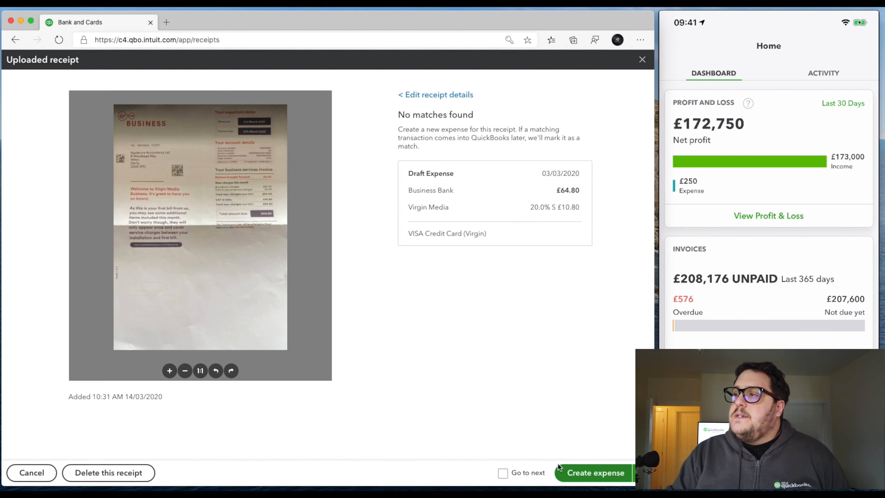
Reopen the Virgin receipt's details, change the payment date to 19/03/2020 and save it to search for matches again.
{"action": "left_click", "coordinate": [438, 101]}
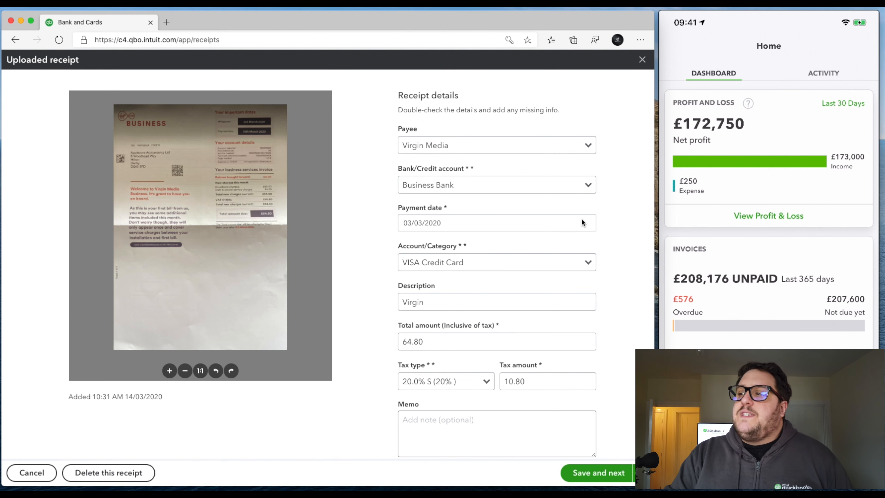
{"action": "left_click", "coordinate": [456, 223]}
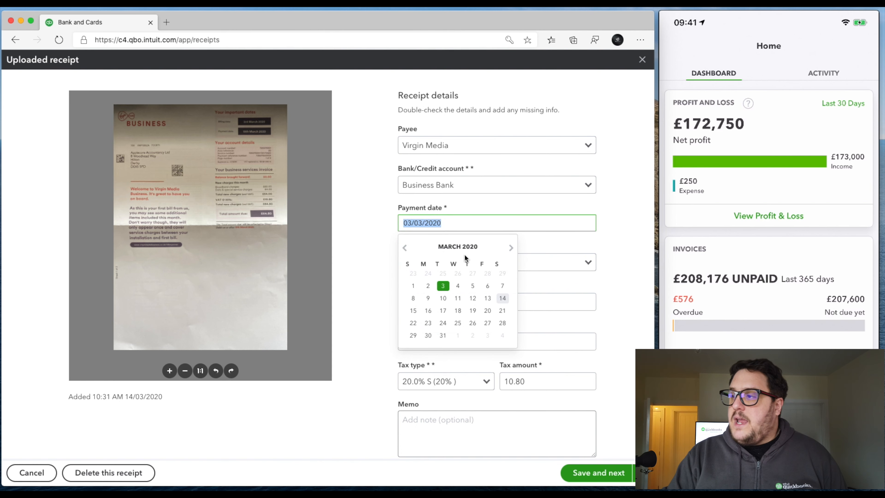
{"action": "left_click", "coordinate": [473, 310]}
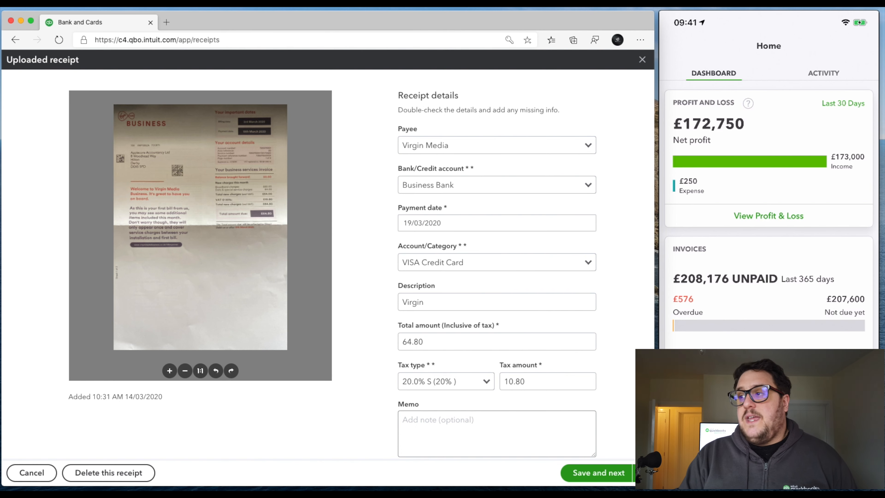
{"action": "left_click", "coordinate": [603, 476]}
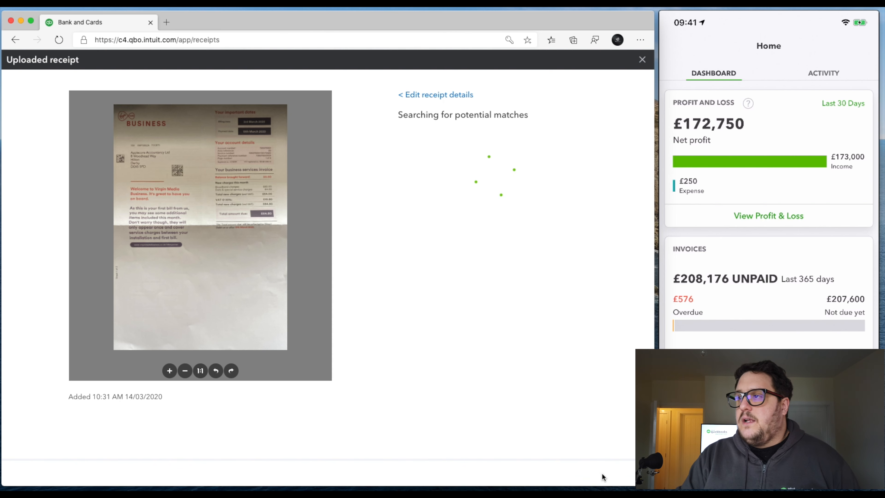
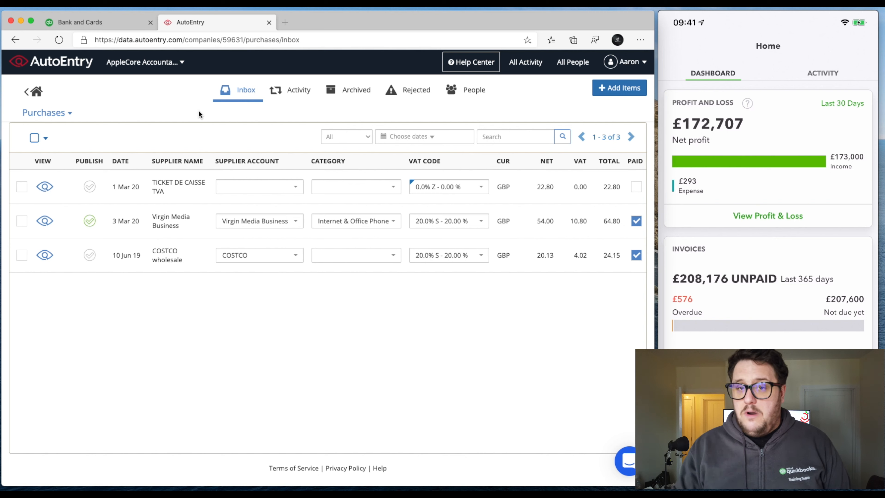
In AutoEntry, review the Purchases activity and view the details of the rejected purchase-receipt.jpg upload.
{"action": "left_click", "coordinate": [300, 92]}
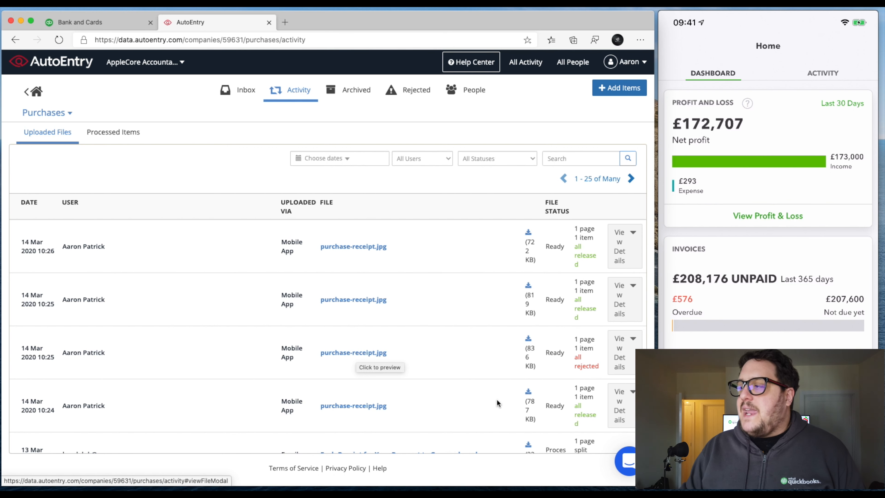
{"action": "left_click", "coordinate": [633, 339]}
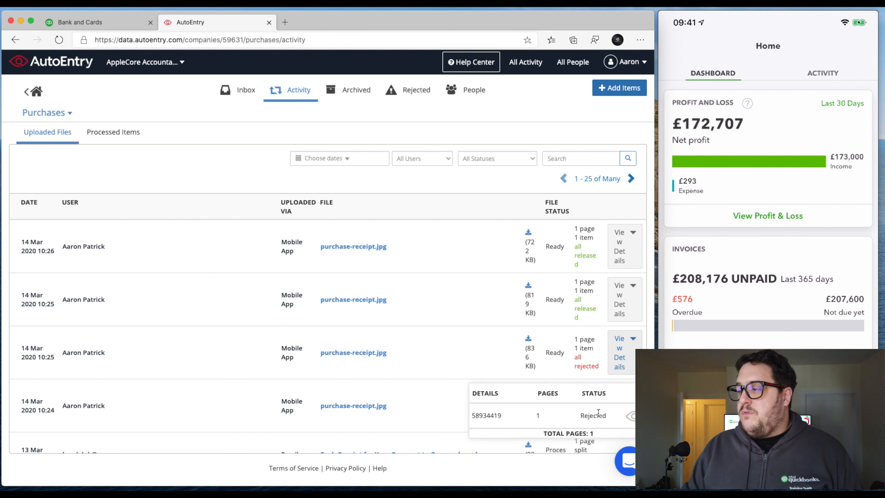
{"action": "left_click", "coordinate": [491, 348]}
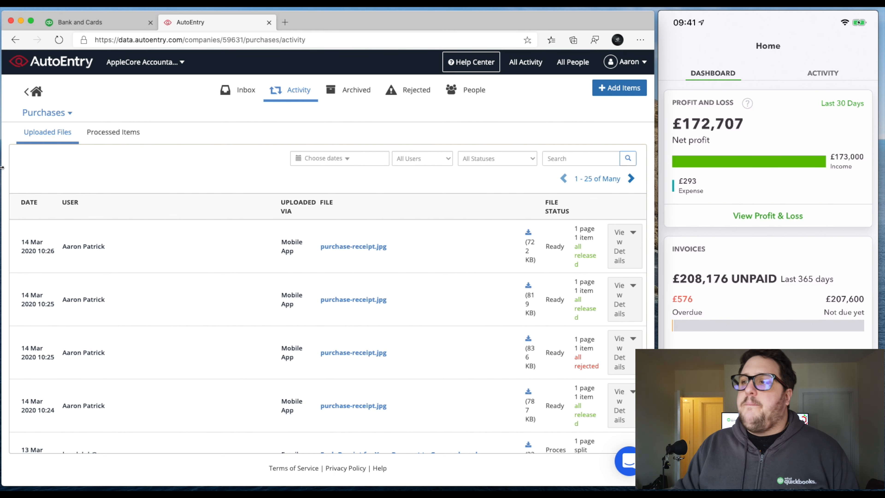
Go back to the company's folder overview and open the TICKET DE CAISSE TVA receipt from the Purchases inbox.
{"action": "left_click", "coordinate": [37, 91]}
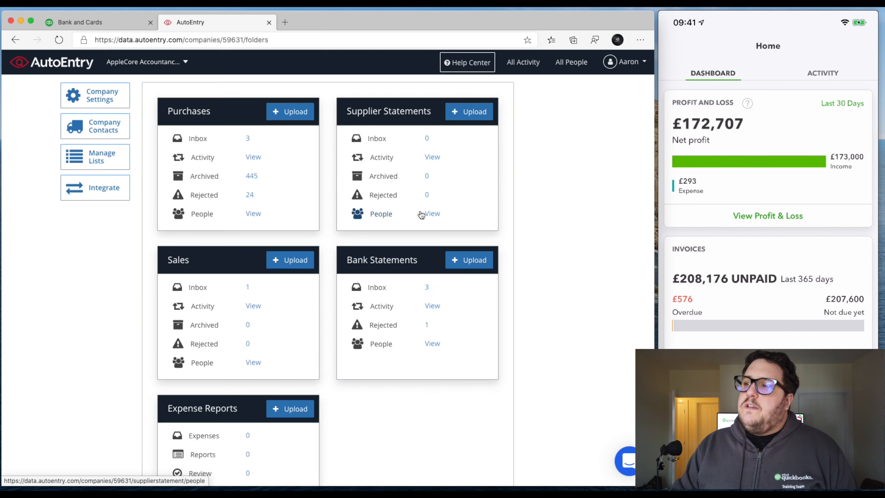
{"action": "left_click", "coordinate": [193, 136]}
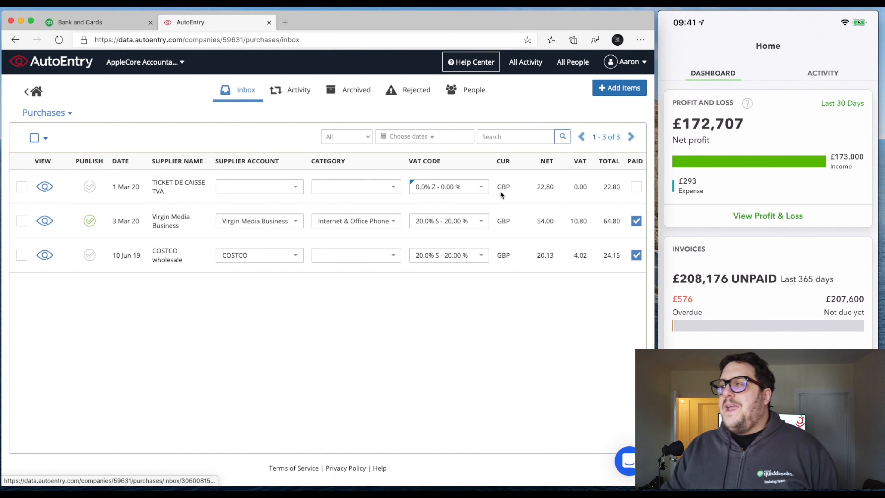
{"action": "left_click", "coordinate": [45, 186]}
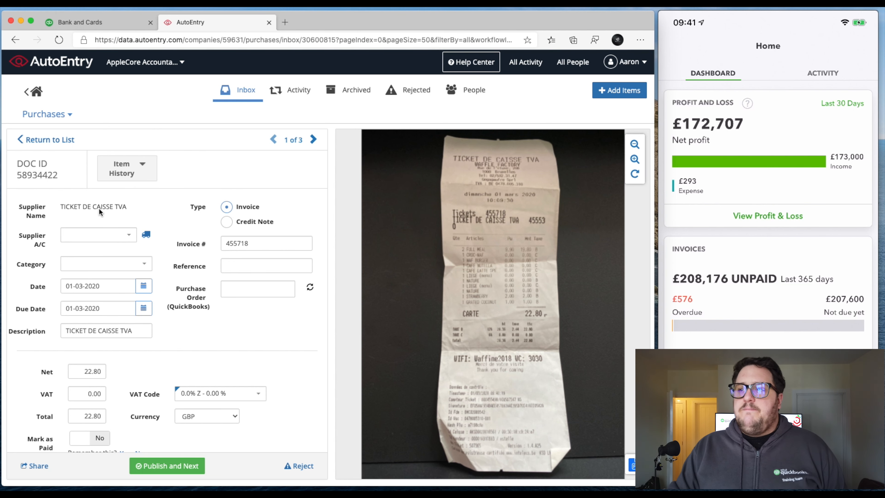
Search the supplier accounts for "wal", then inspect the receipt's category choices and invoice number.
{"action": "left_click", "coordinate": [127, 234]}
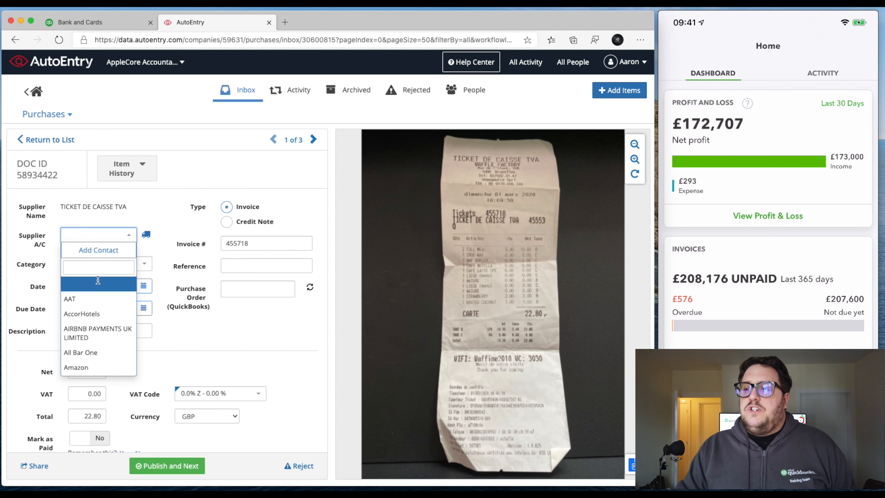
{"action": "type", "text": "wal"}
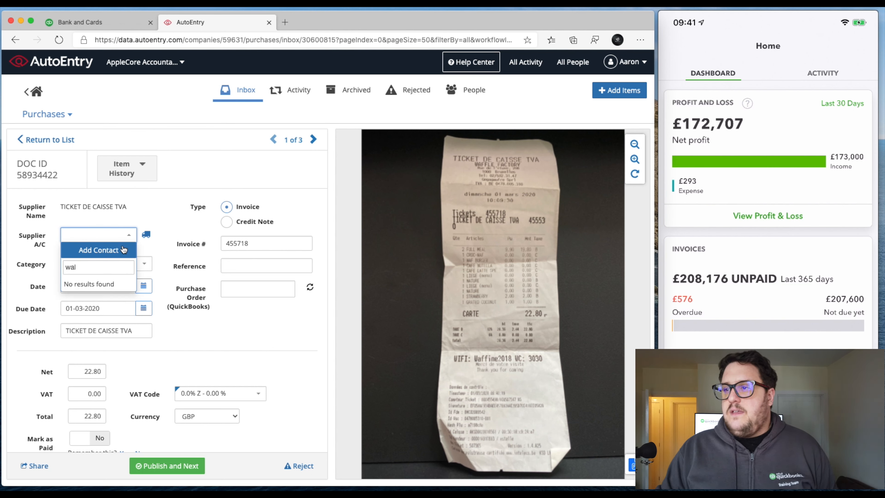
{"action": "left_click", "coordinate": [143, 267]}
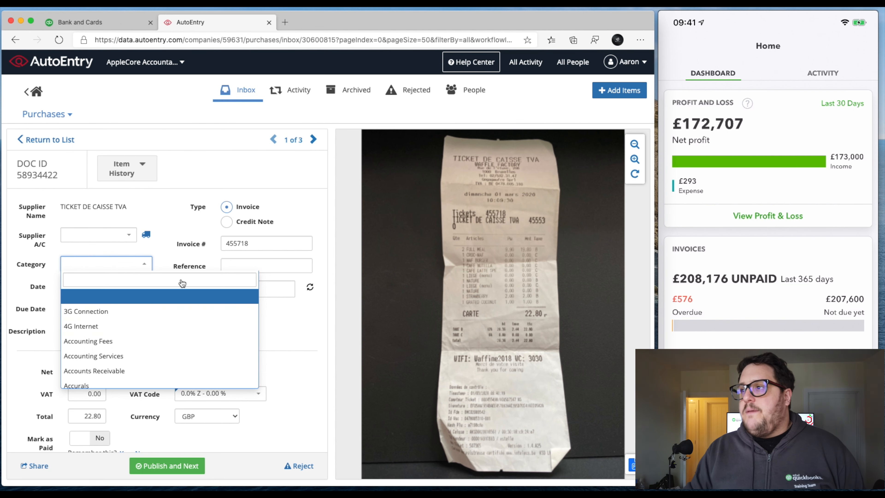
{"action": "left_click", "coordinate": [185, 234]}
{"action": "double_click", "coordinate": [293, 239]}
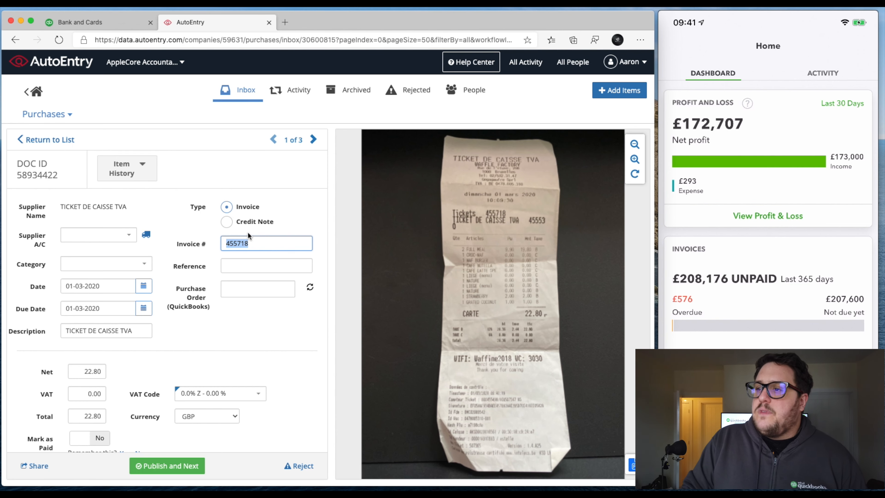
{"action": "scroll", "coordinate": [244, 233], "scroll_direction": "down", "scroll_amount": 3}
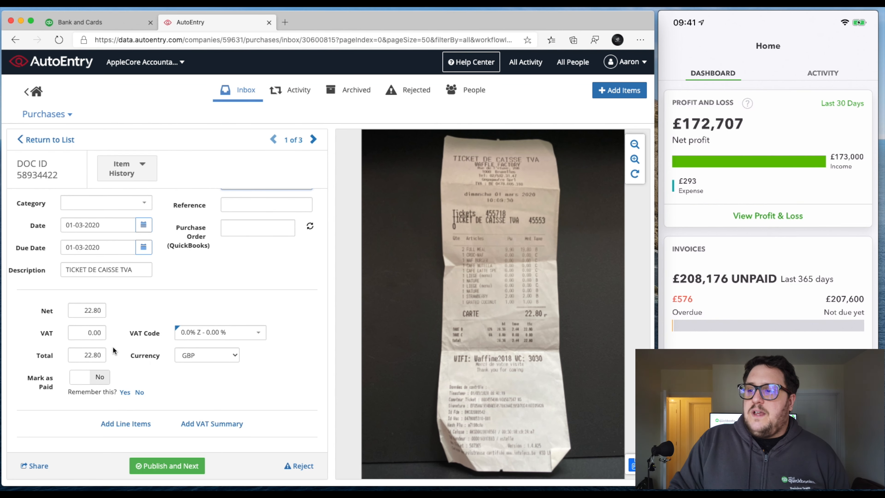
Mark the TICKET DE CAISSE TVA receipt as paid and view its Publish To options.
{"action": "left_click", "coordinate": [89, 377]}
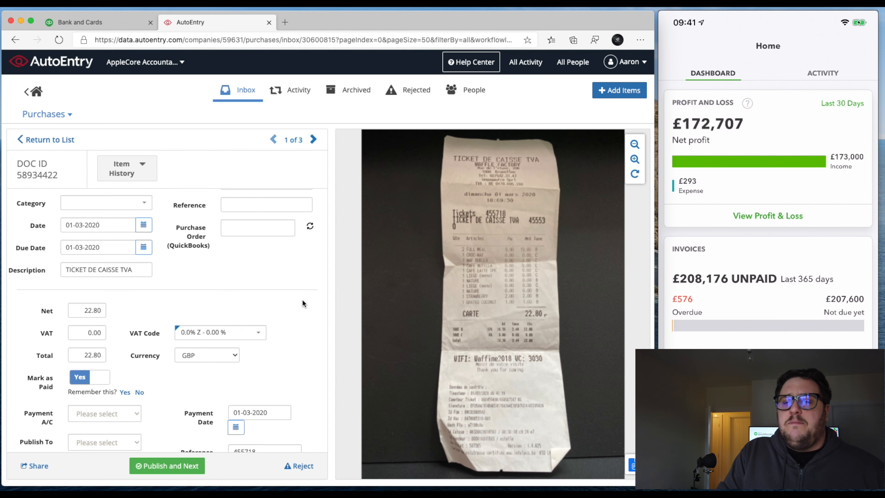
{"action": "scroll", "coordinate": [302, 299], "scroll_direction": "down", "scroll_amount": 3}
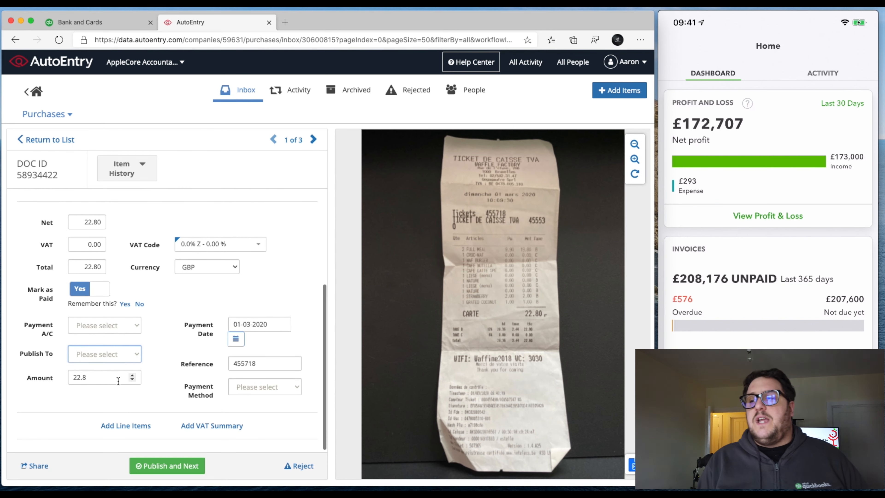
{"action": "left_click", "coordinate": [128, 352]}
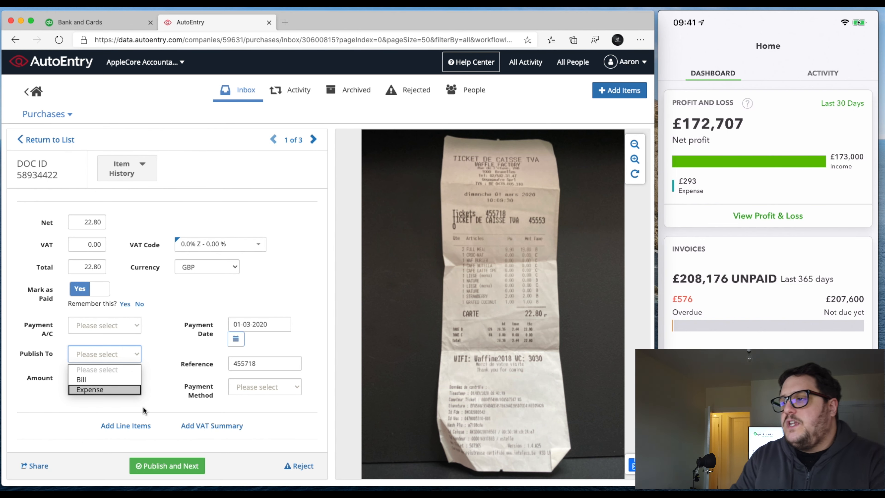
Check the receipt's VAT and amount fields and look through the available currencies.
{"action": "scroll", "coordinate": [161, 276], "scroll_direction": "up", "scroll_amount": 1}
{"action": "scroll", "coordinate": [161, 276], "scroll_direction": "up", "scroll_amount": 2}
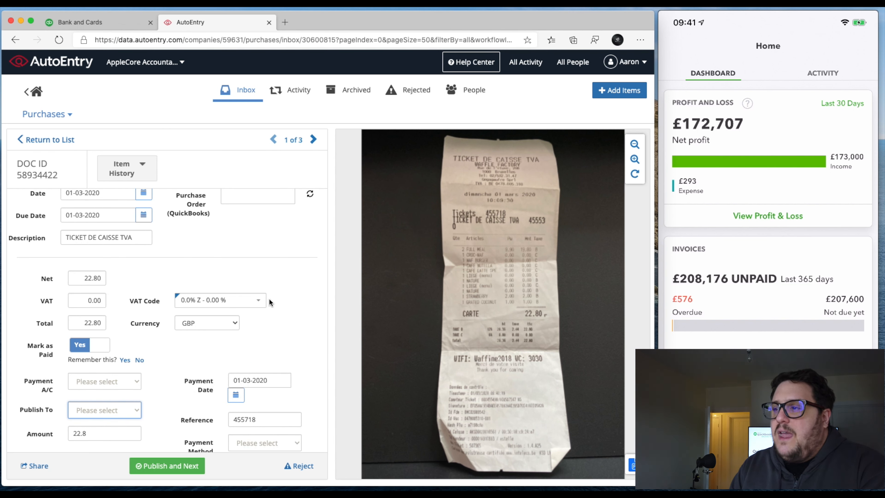
{"action": "scroll", "coordinate": [209, 314], "scroll_direction": "down", "scroll_amount": 1}
{"action": "left_click", "coordinate": [207, 322]}
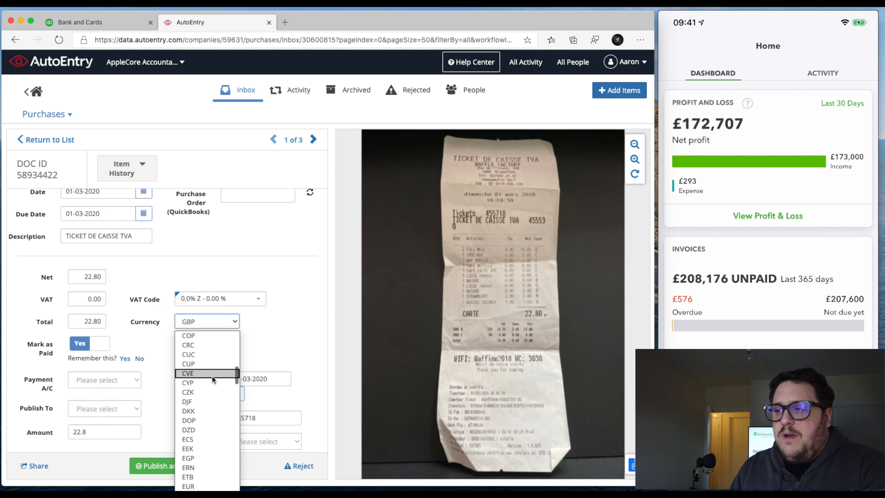
{"action": "scroll", "coordinate": [212, 376], "scroll_direction": "up", "scroll_amount": 6}
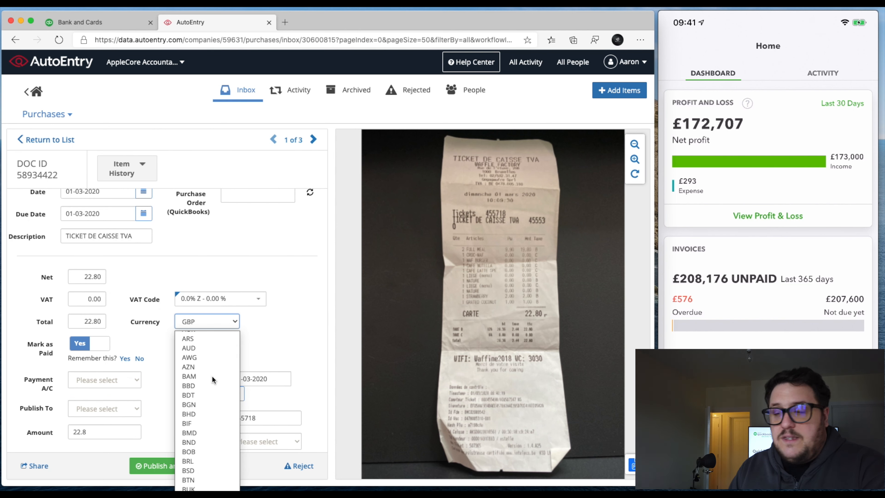
{"action": "scroll", "coordinate": [211, 375], "scroll_direction": "down", "scroll_amount": 3}
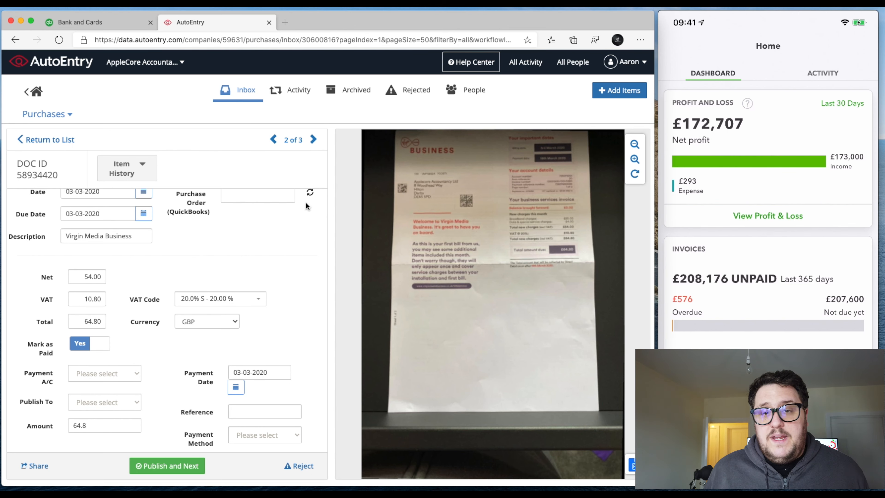
Review the Virgin Media Business item's supplier, category, date, VAT and payment fields.
{"action": "scroll", "coordinate": [273, 265], "scroll_direction": "up", "scroll_amount": 3}
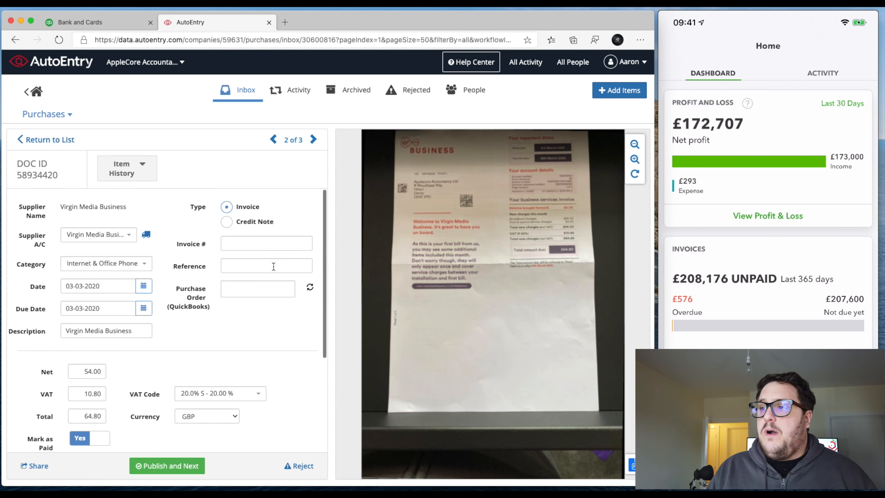
{"action": "scroll", "coordinate": [218, 261], "scroll_direction": "down", "scroll_amount": 4}
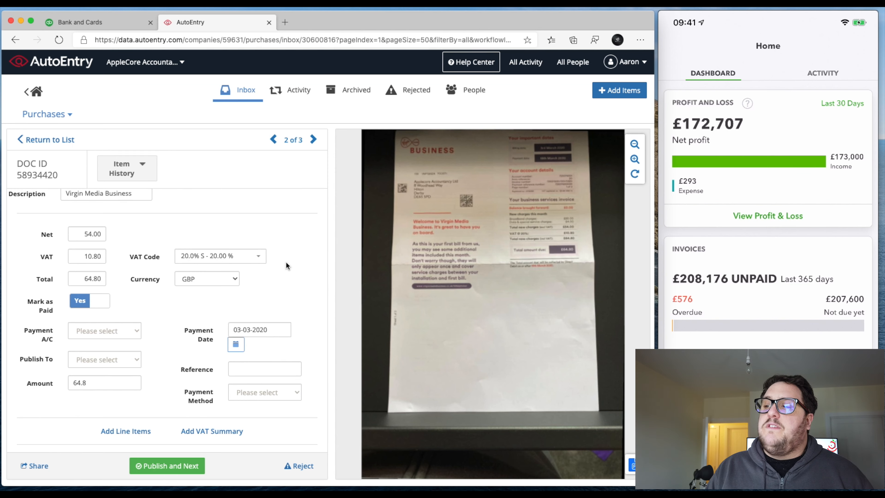
{"action": "scroll", "coordinate": [286, 262], "scroll_direction": "down", "scroll_amount": 1}
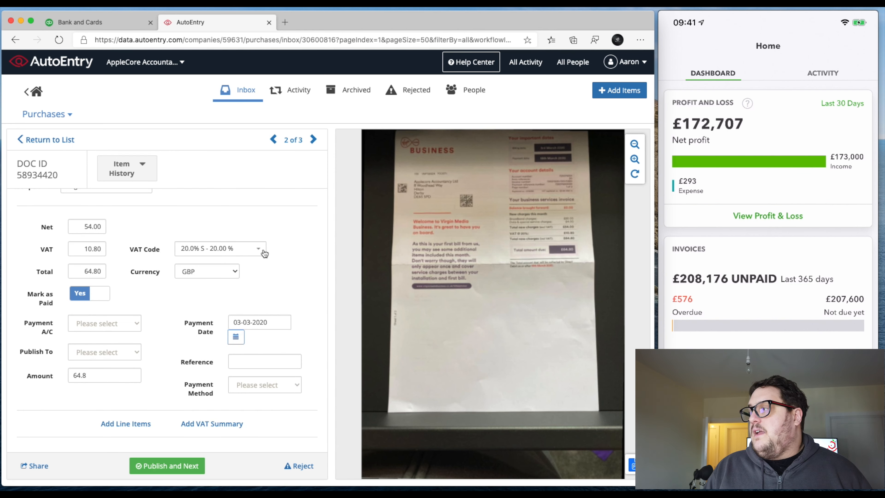
{"action": "scroll", "coordinate": [264, 251], "scroll_direction": "up", "scroll_amount": 5}
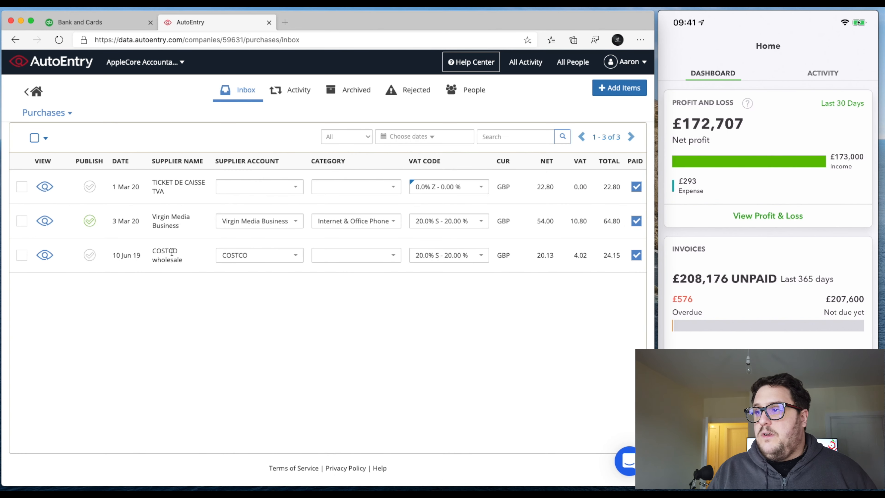
Open the COSTCO wholesale receipt from the Purchases inbox and review its supplier, VAT and payment details.
{"action": "left_click", "coordinate": [45, 256]}
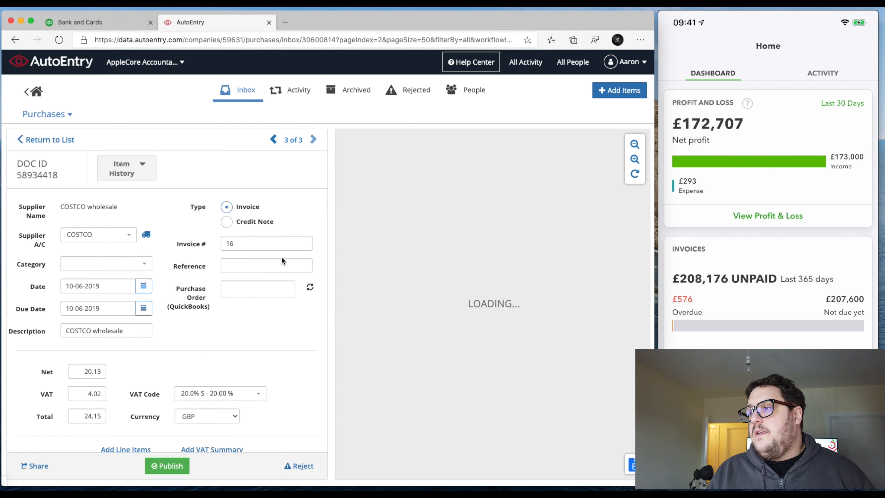
{"action": "scroll", "coordinate": [238, 250], "scroll_direction": "down", "scroll_amount": 4}
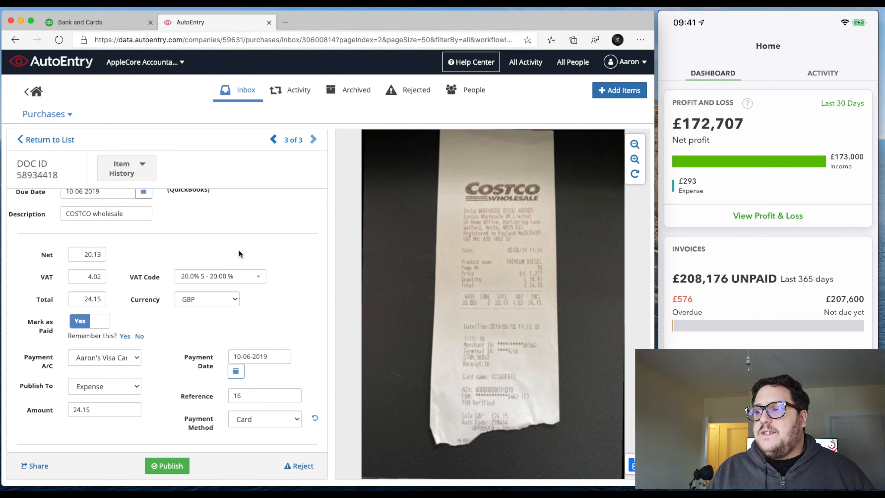
{"action": "scroll", "coordinate": [239, 249], "scroll_direction": "up", "scroll_amount": 5}
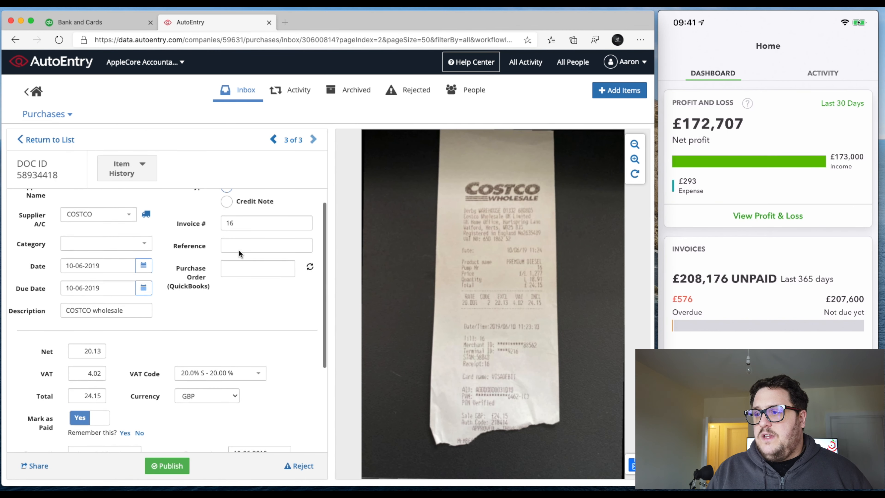
{"action": "scroll", "coordinate": [239, 249], "scroll_direction": "down", "scroll_amount": 4}
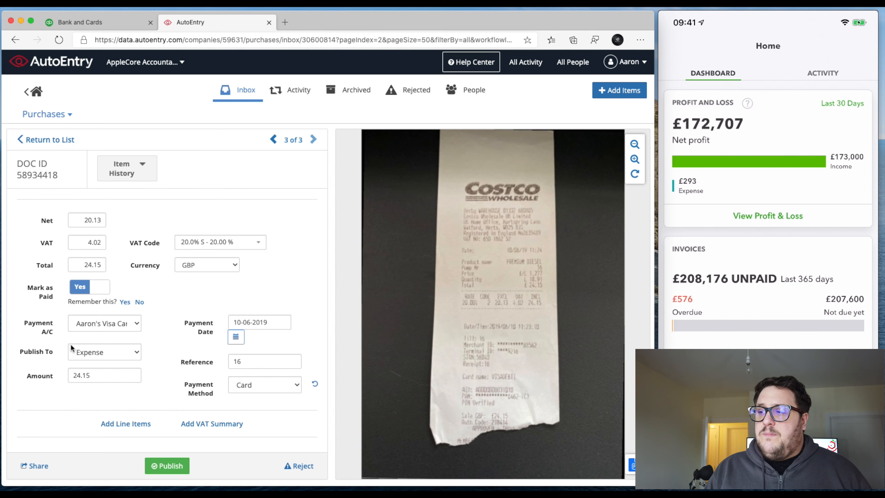
{"action": "scroll", "coordinate": [124, 350], "scroll_direction": "up", "scroll_amount": 5}
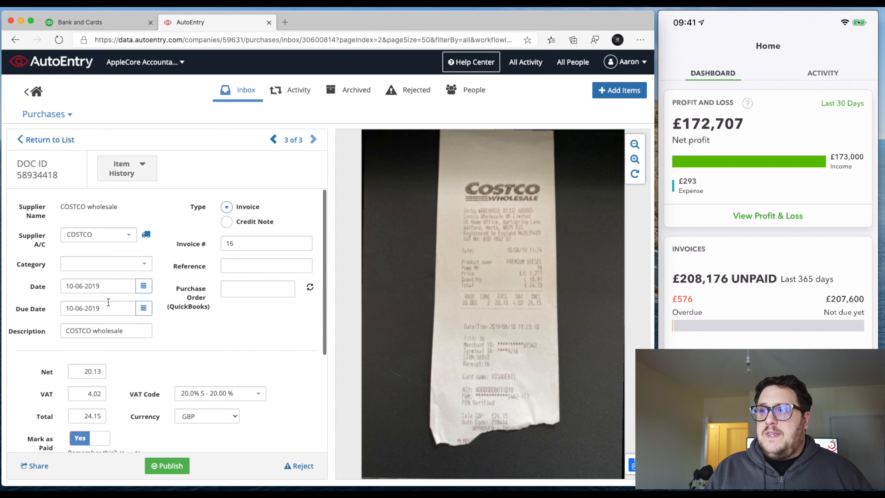
Open the Virgin Media Business item, set its payment account to AppleCore and publish type to Bill, and remember the paid setting.
{"action": "left_click", "coordinate": [64, 139]}
{"action": "left_click", "coordinate": [45, 221]}
{"action": "scroll", "coordinate": [241, 285], "scroll_direction": "down", "scroll_amount": 4}
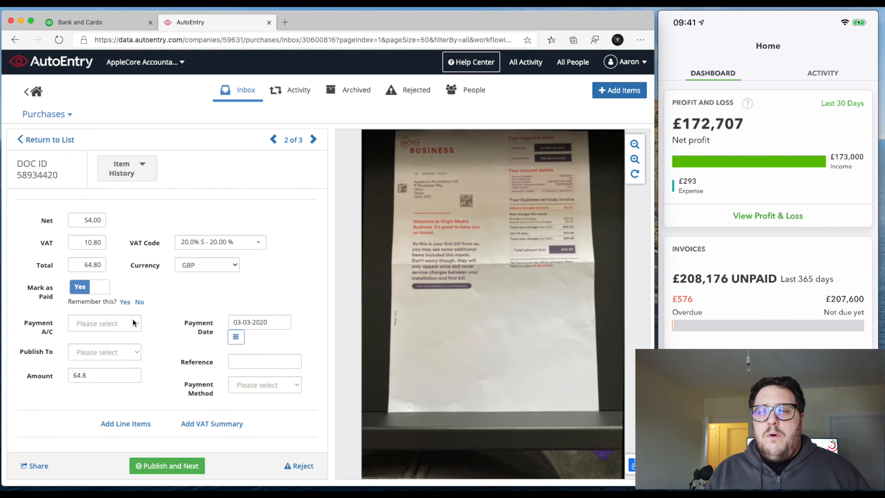
{"action": "left_click", "coordinate": [135, 352]}
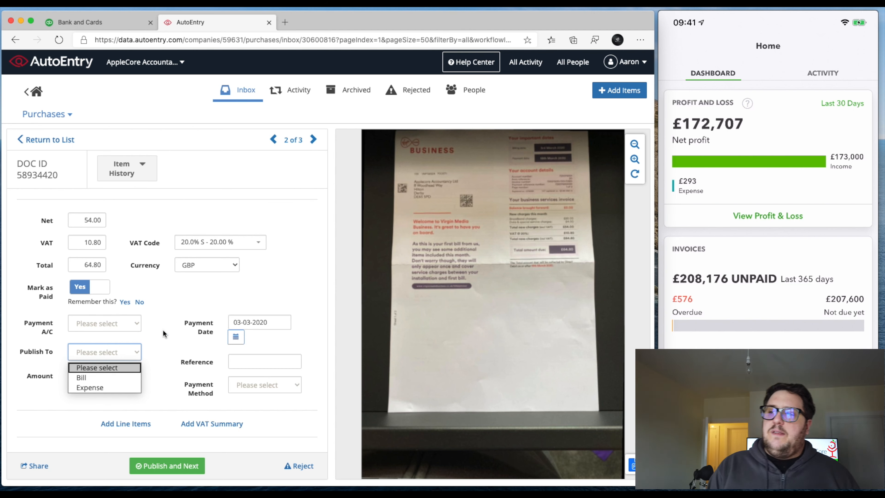
{"action": "left_click", "coordinate": [186, 321]}
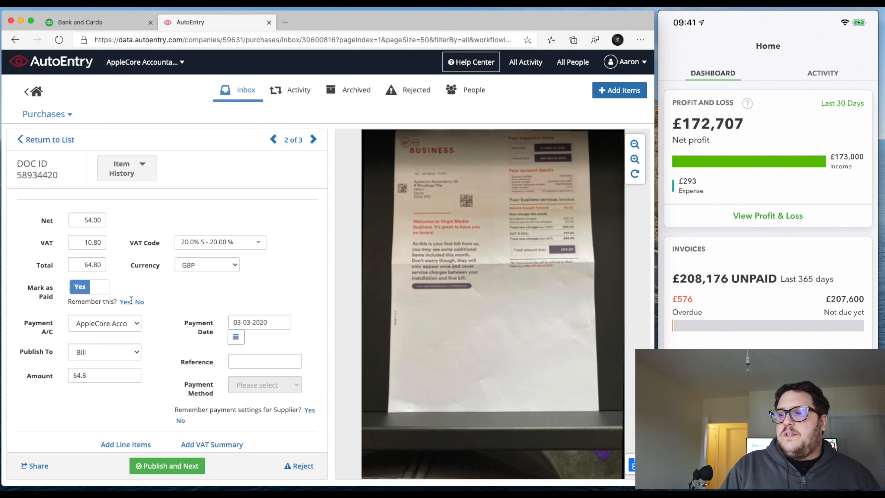
{"action": "left_click", "coordinate": [127, 302]}
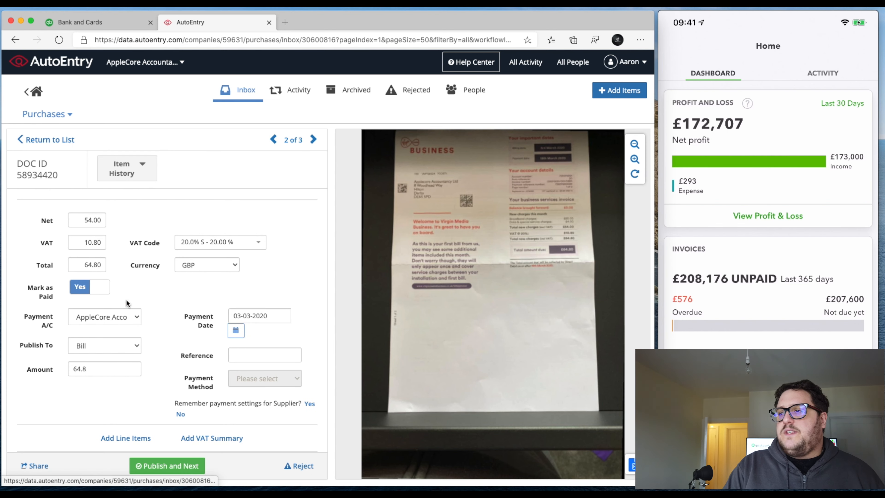
{"action": "left_click", "coordinate": [189, 295]}
Check the Virgin Media Business item's supplier and category details, and publish it, moving on to the COSTCO wholesale receipt.
{"action": "scroll", "coordinate": [192, 305], "scroll_direction": "up", "scroll_amount": 5}
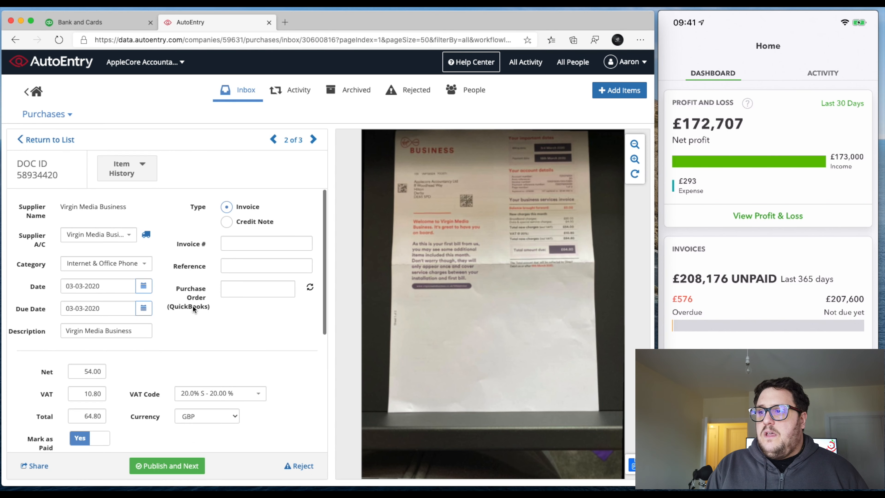
{"action": "scroll", "coordinate": [193, 305], "scroll_direction": "down", "scroll_amount": 5}
{"action": "left_click", "coordinate": [163, 465]}
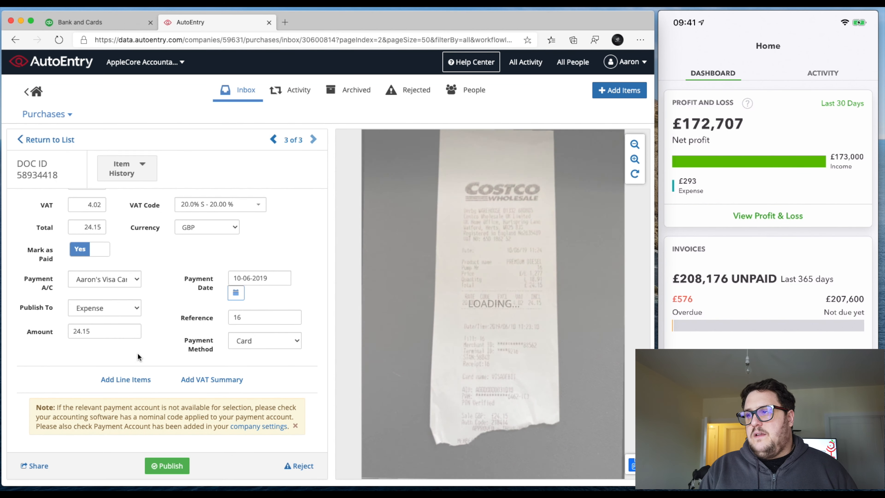
View the COSTCO wholesale receipt's item history and return to the Purchases inbox list.
{"action": "left_click", "coordinate": [147, 164]}
{"action": "left_click", "coordinate": [202, 164]}
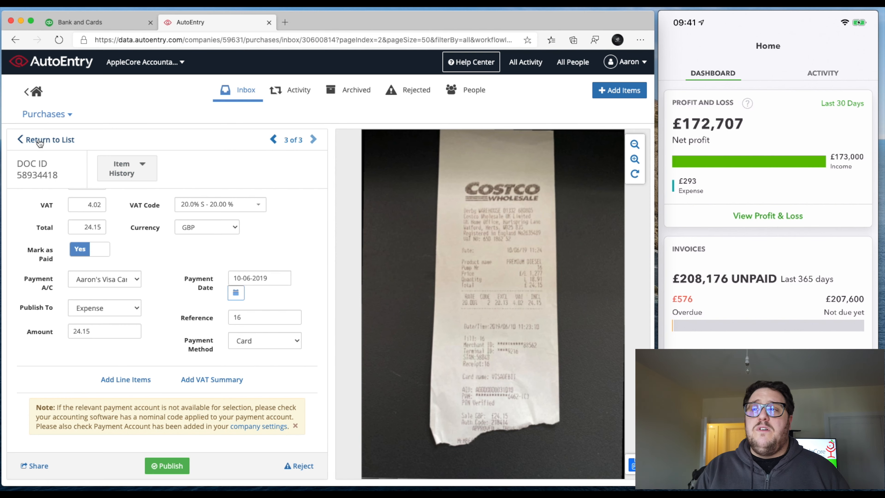
{"action": "left_click", "coordinate": [39, 139]}
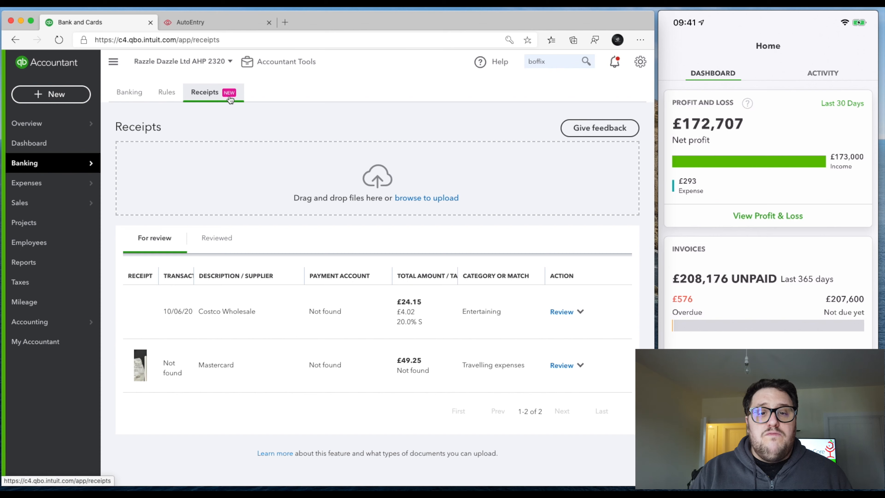
In QuickBooks, open the Costco Wholesale receipt awaiting review and set its payee to the existing supplier Costco.
{"action": "left_click", "coordinate": [235, 311]}
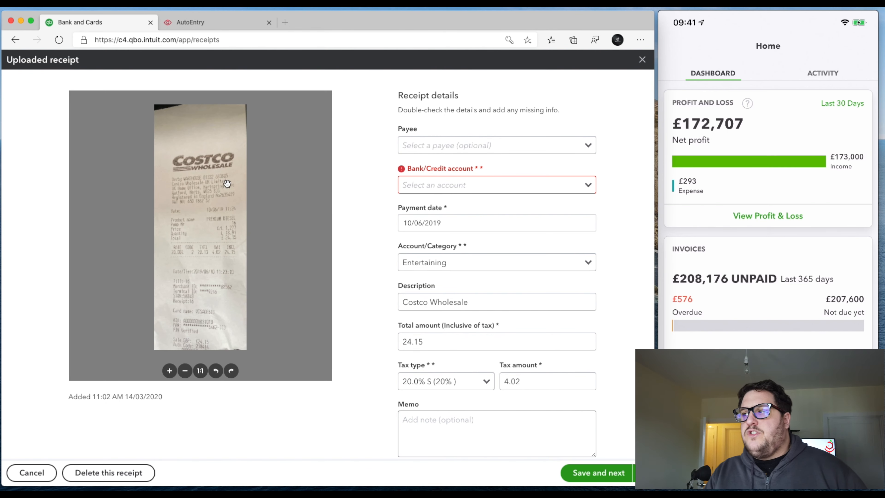
{"action": "left_click", "coordinate": [588, 144]}
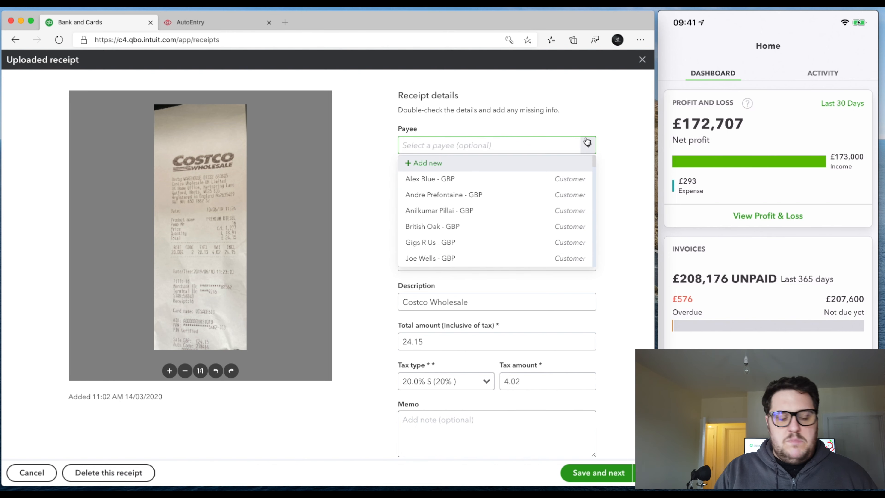
{"action": "left_click", "coordinate": [482, 144]}
{"action": "type", "text": "c"}
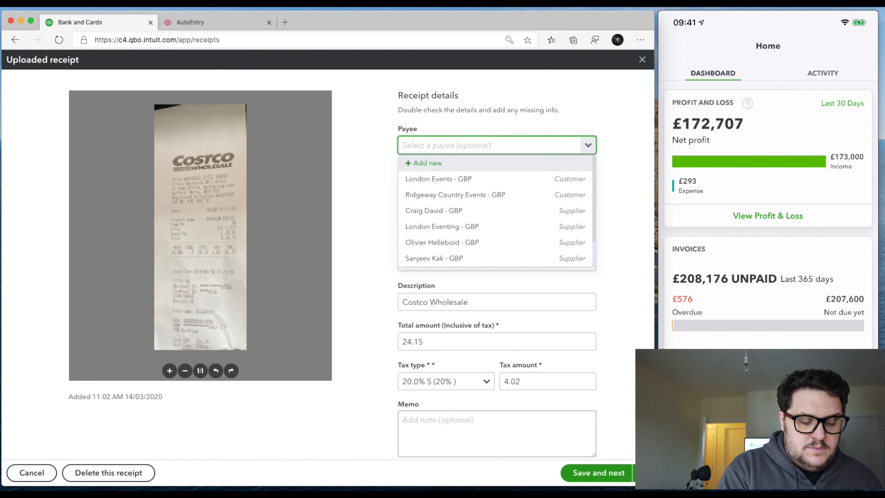
{"action": "type", "text": "os"}
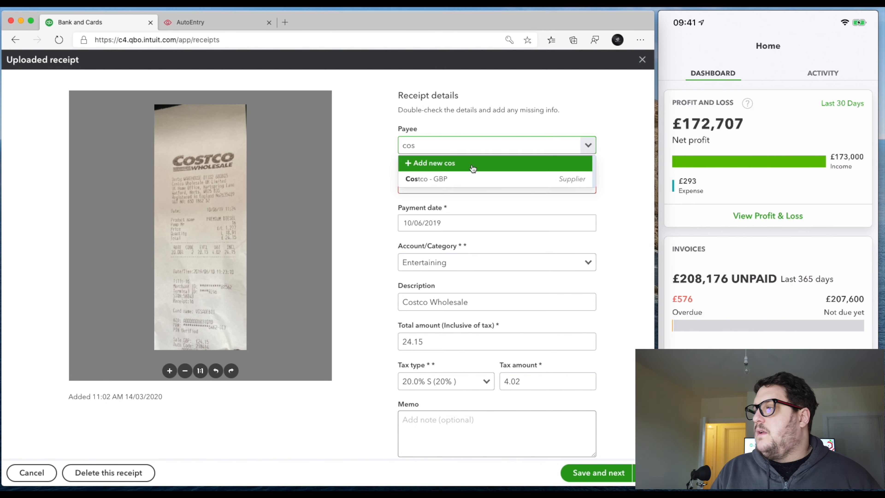
{"action": "left_click", "coordinate": [475, 178]}
Set the Costco receipt's bank account to Business Bank and create a new expense from the saved receipt.
{"action": "left_click", "coordinate": [583, 185]}
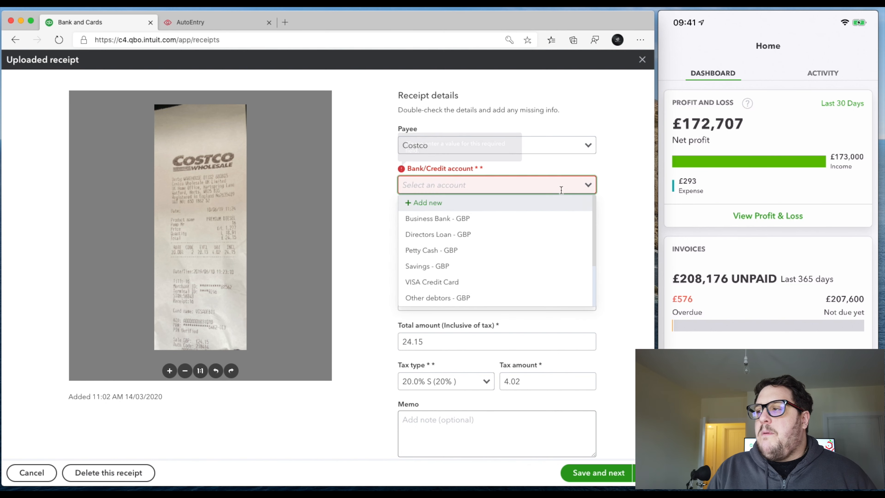
{"action": "left_click", "coordinate": [478, 218]}
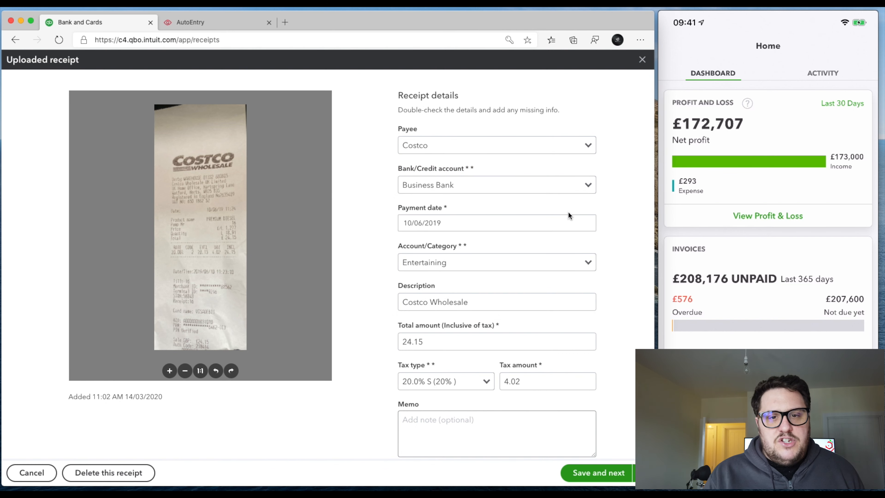
{"action": "left_click", "coordinate": [597, 472]}
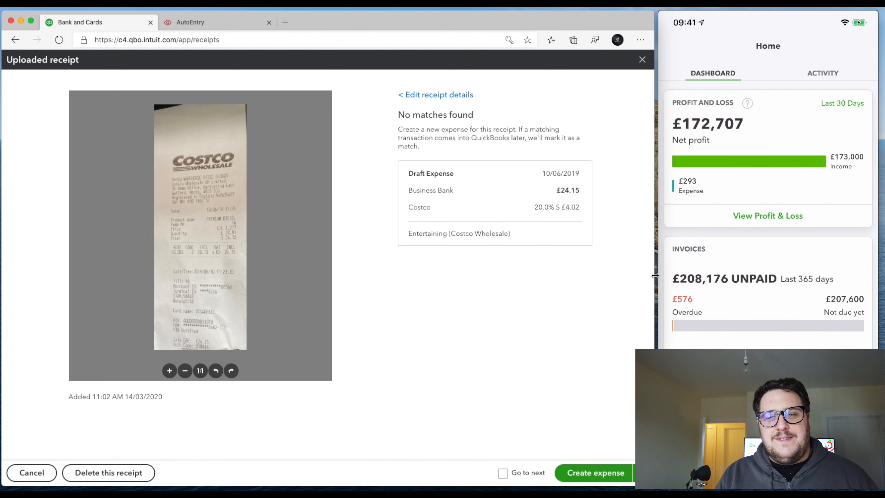
{"action": "left_click", "coordinate": [596, 472]}
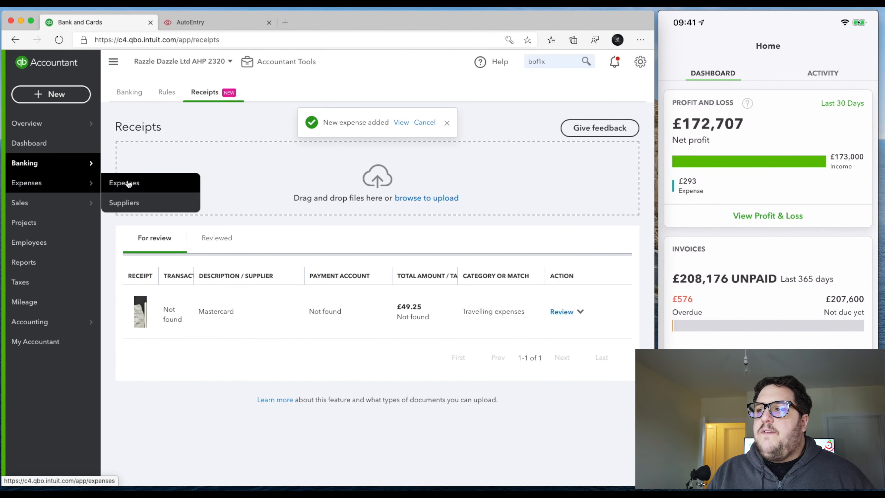
Search the QuickBooks suppliers for "cos" and open Costco's transaction list.
{"action": "left_click", "coordinate": [123, 201]}
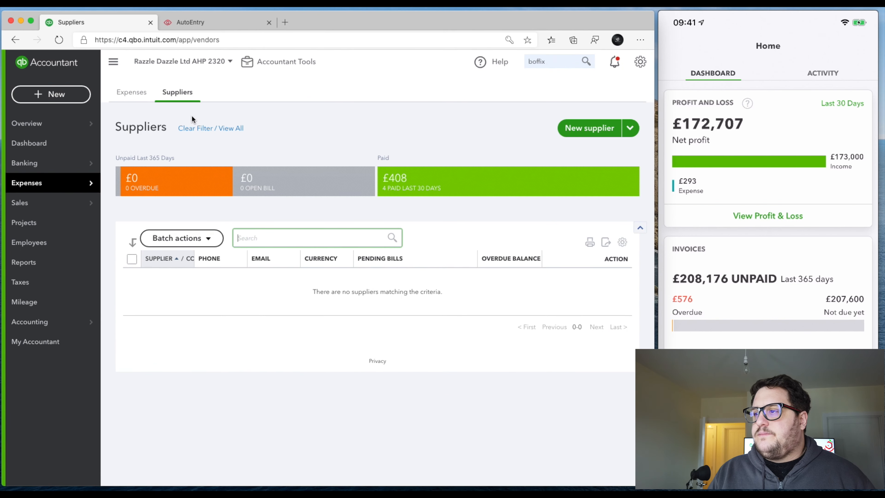
{"action": "type", "text": "cos"}
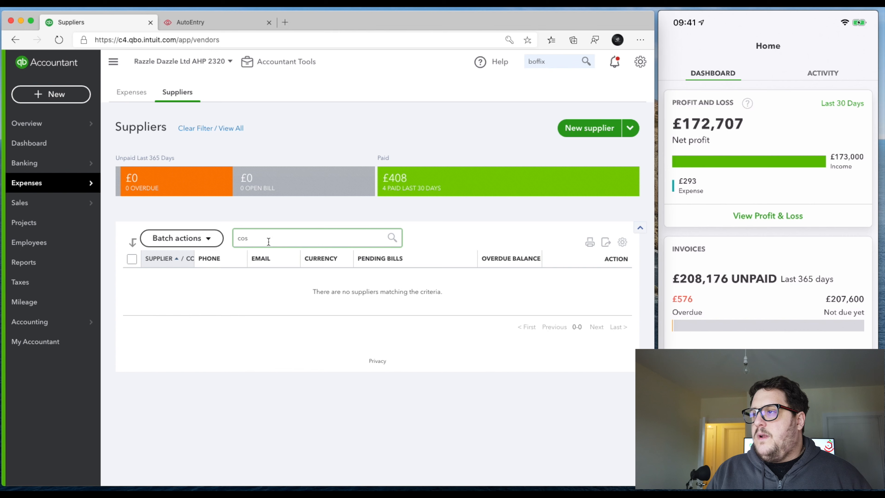
{"action": "left_click", "coordinate": [253, 254]}
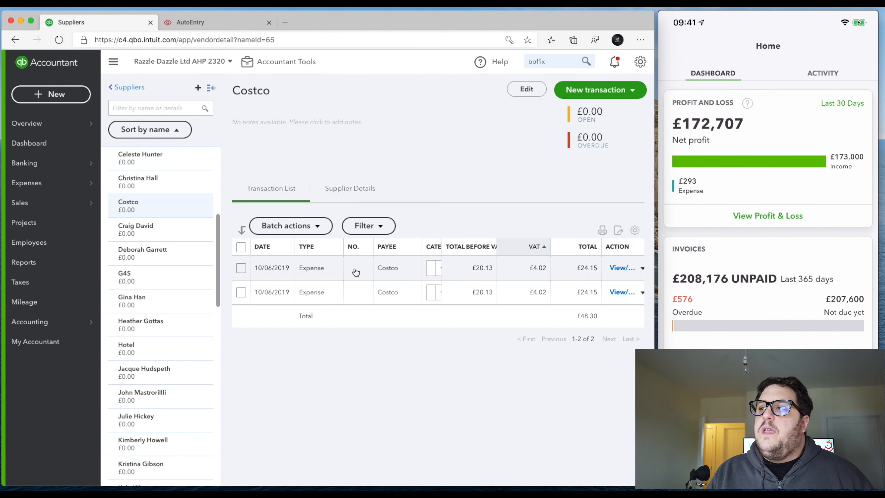